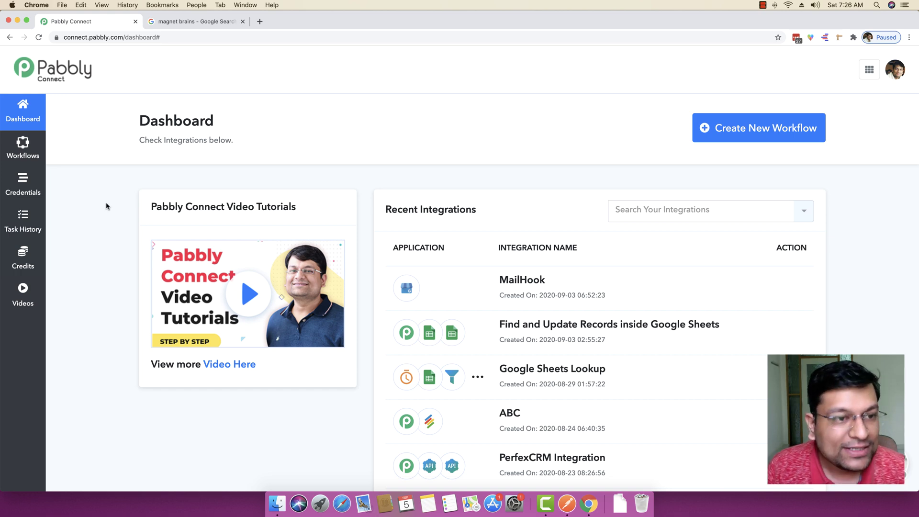
pyautogui.click(226, 20)
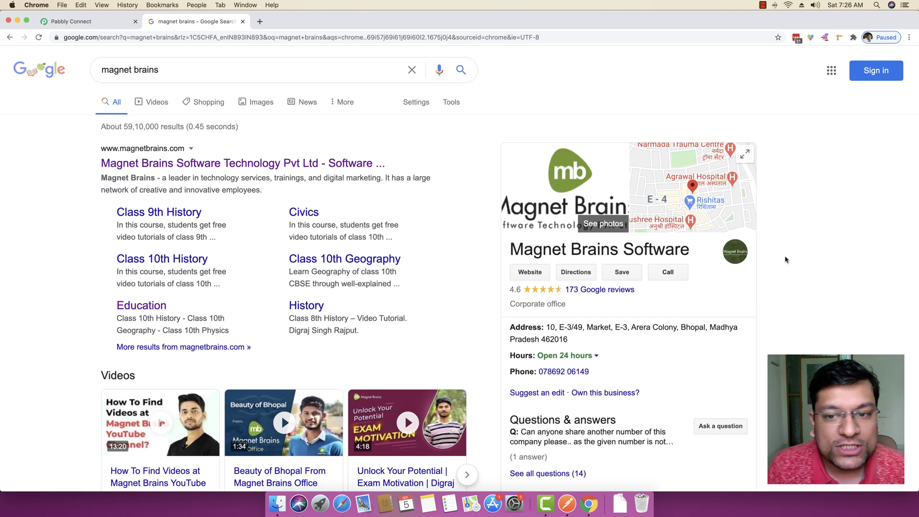
pyautogui.scroll(-3, 507, 372)
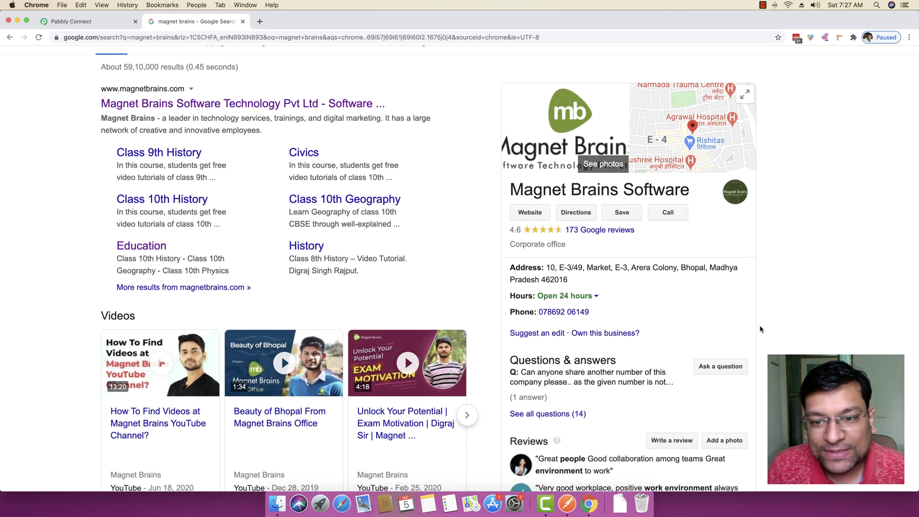
pyautogui.scroll(-1, 765, 342)
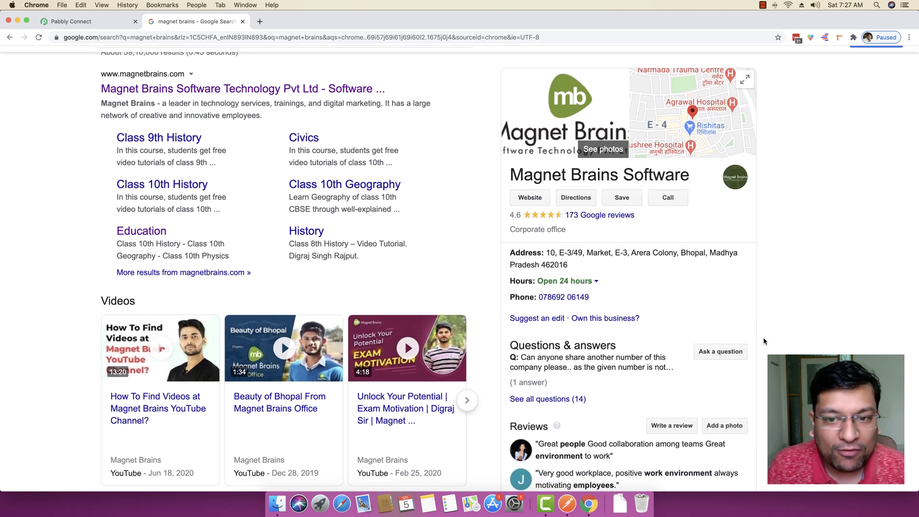
pyautogui.scroll(4, 535, 246)
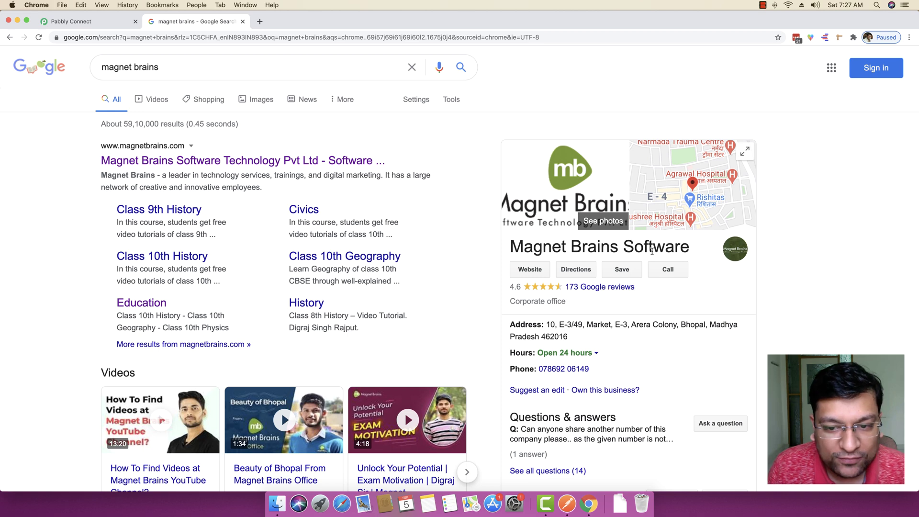
pyautogui.scroll(-3, 653, 253)
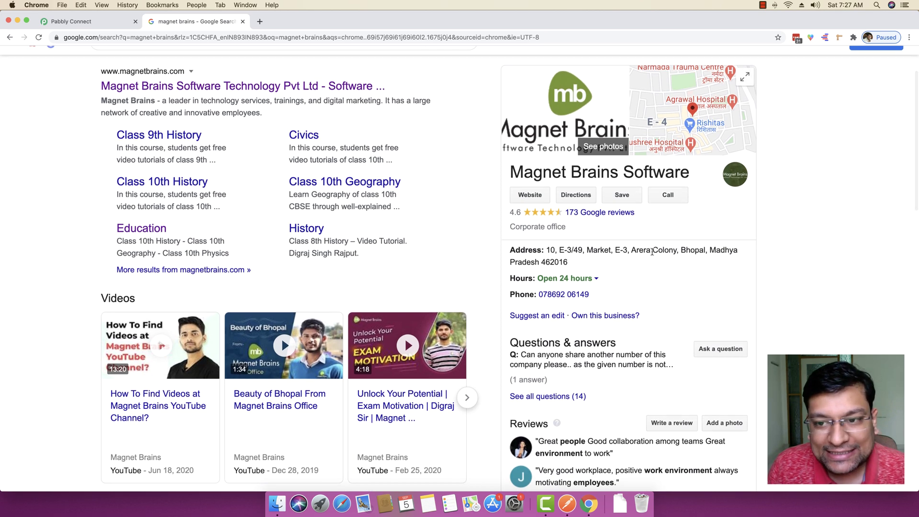
pyautogui.scroll(2, 654, 255)
# Sort Magnet Brains Software's 173 Google reviews by Newest, then go back to Pabbly Connect
pyautogui.click(608, 253)
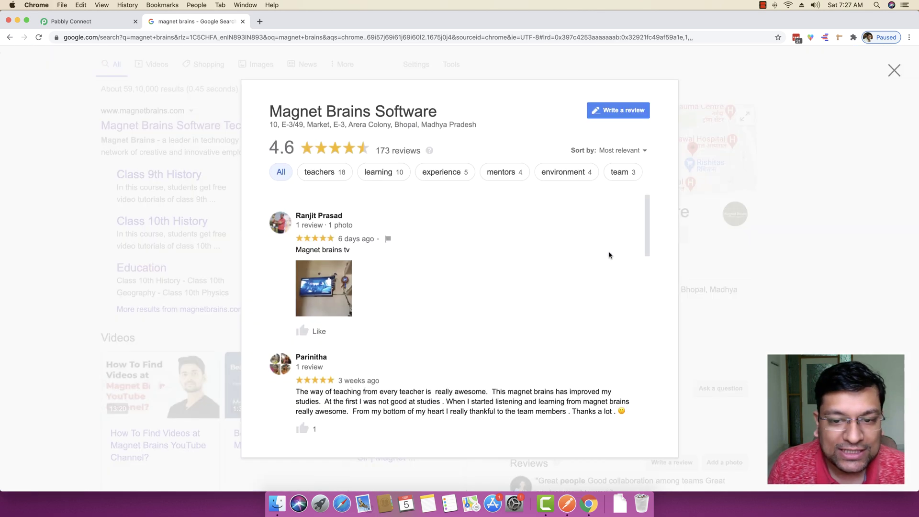
pyautogui.click(617, 152)
pyautogui.click(624, 165)
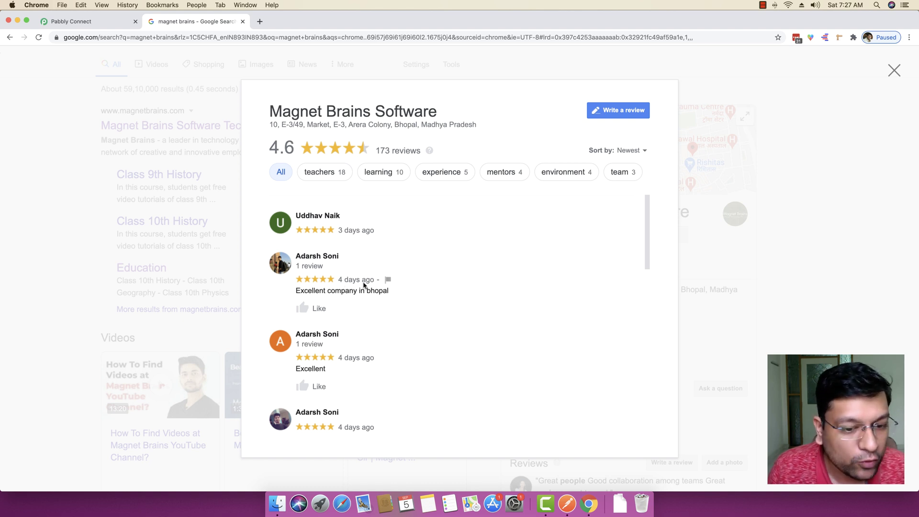
pyautogui.scroll(-3, 467, 291)
pyautogui.scroll(3, 469, 293)
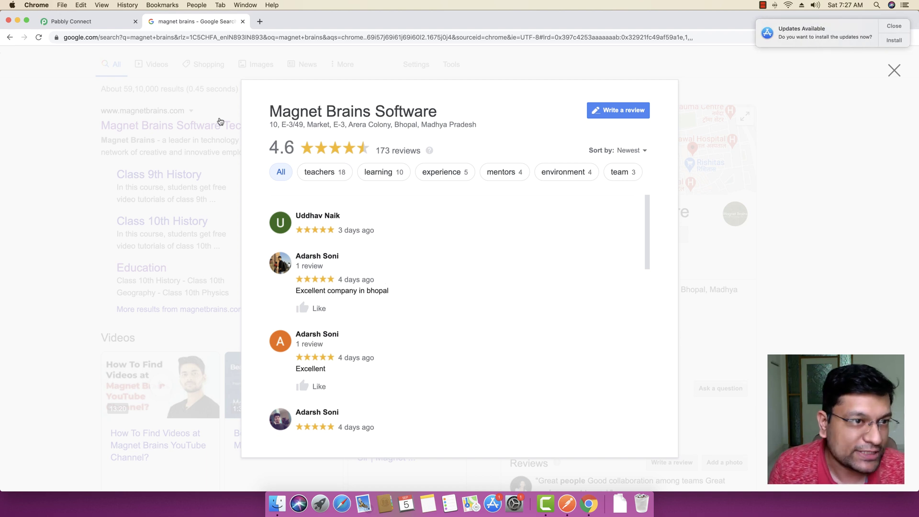
pyautogui.click(75, 26)
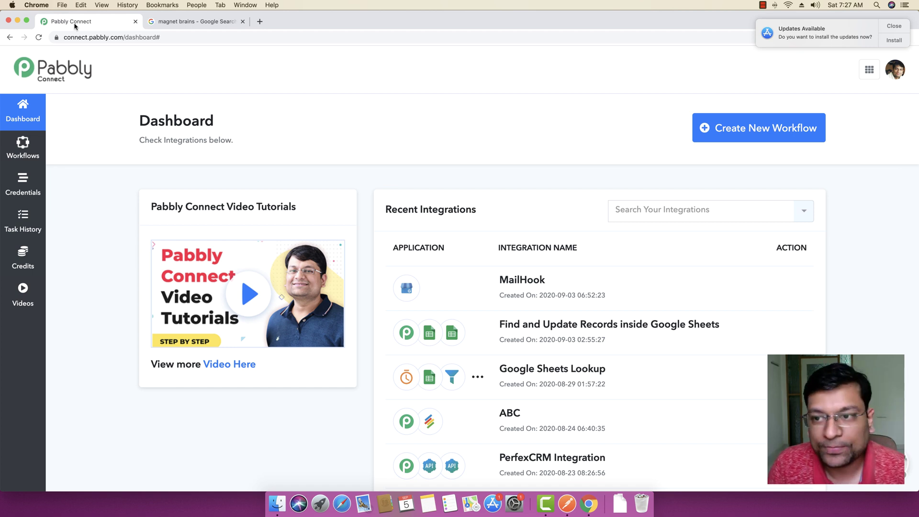
# Dismiss the update notice and start a new workflow named 'Automatic Reply Sending on Reviews'
pyautogui.click(893, 26)
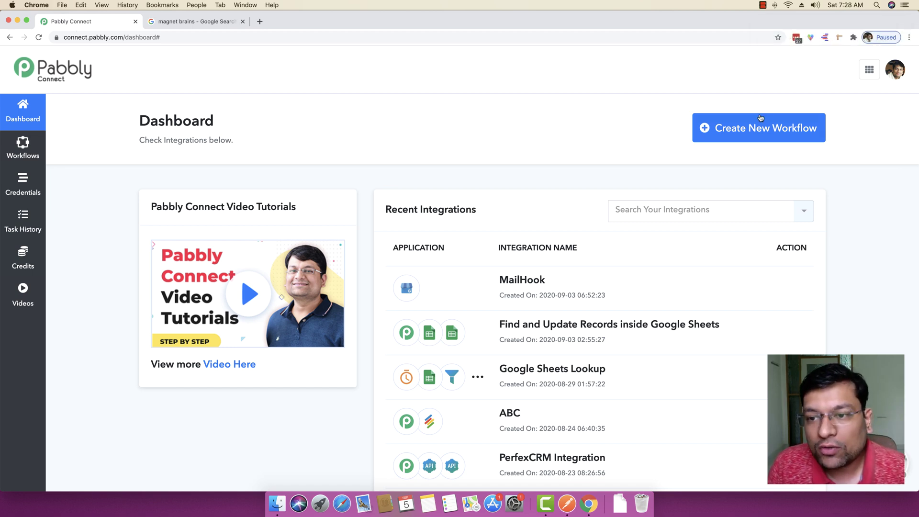
pyautogui.click(740, 133)
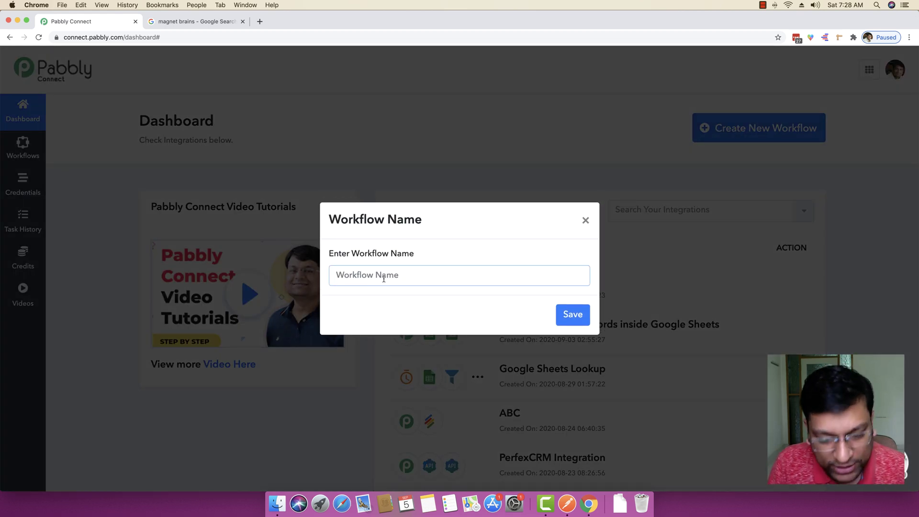
pyautogui.write('Automatic')
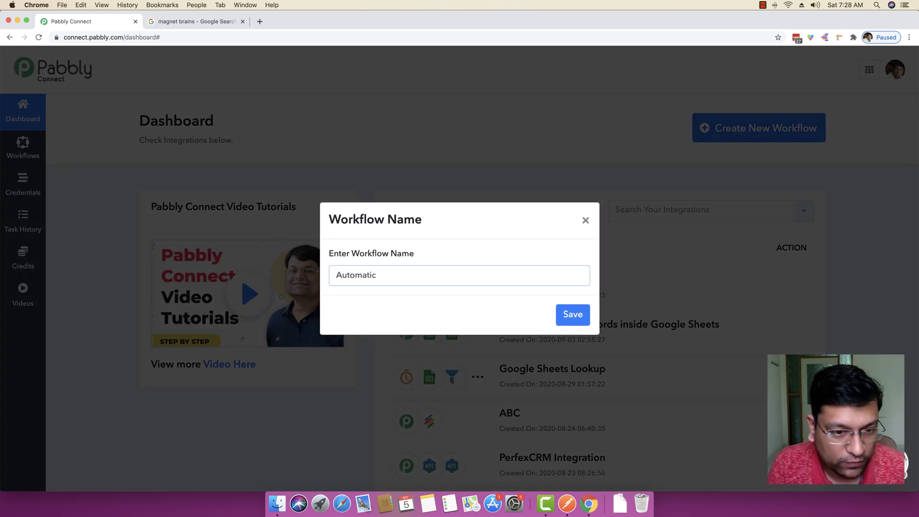
pyautogui.write(' Relp')
pyautogui.press('BackSpace')
pyautogui.press('BackSpace')
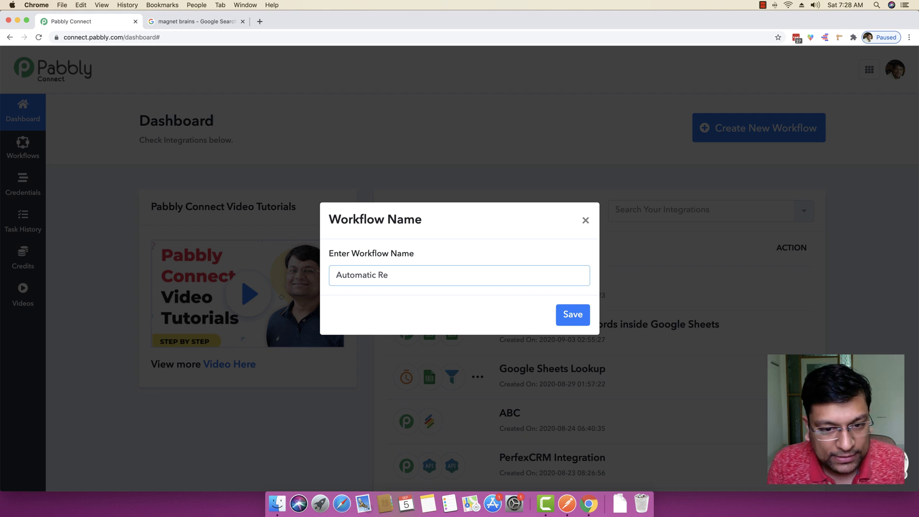
pyautogui.write('ply Sendin')
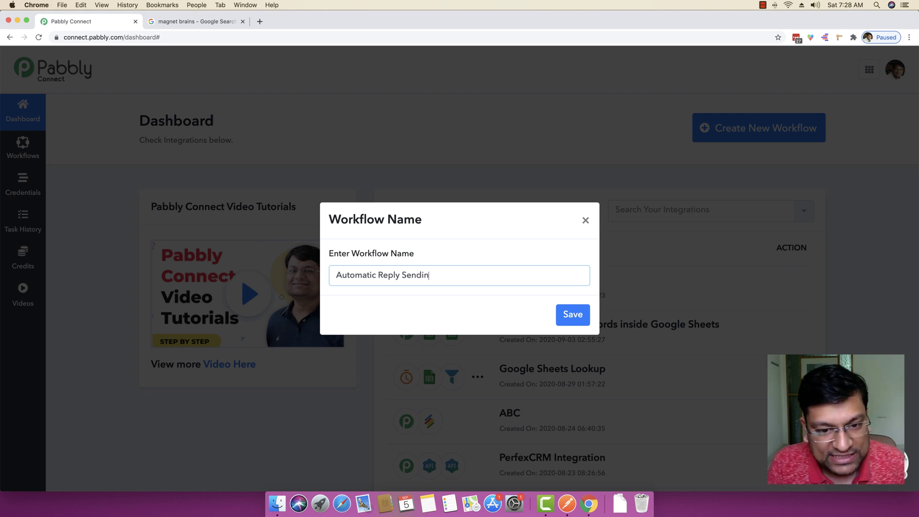
pyautogui.write('g on Reviews')
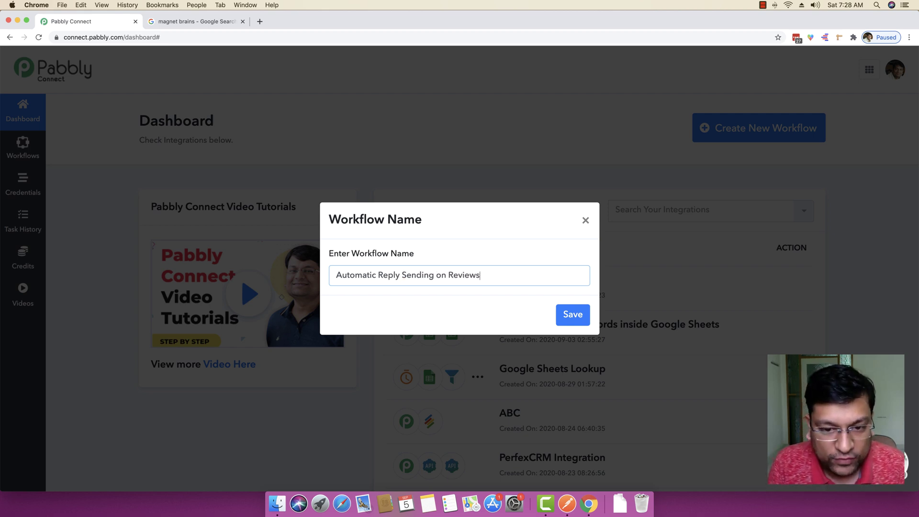
pyautogui.click(448, 276)
# Complete the name as 'Automatic Reply Sending on Google Reviews' and save the new workflow
pyautogui.write('Google')
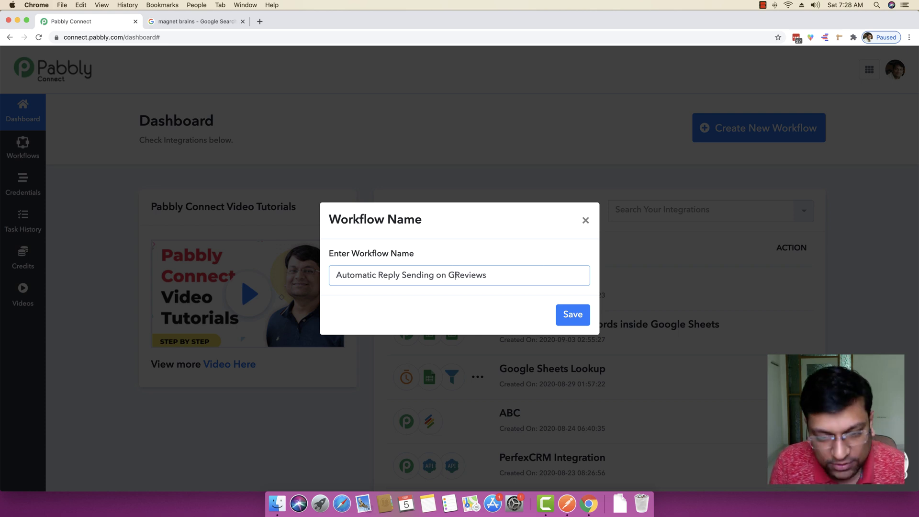
pyautogui.click(574, 313)
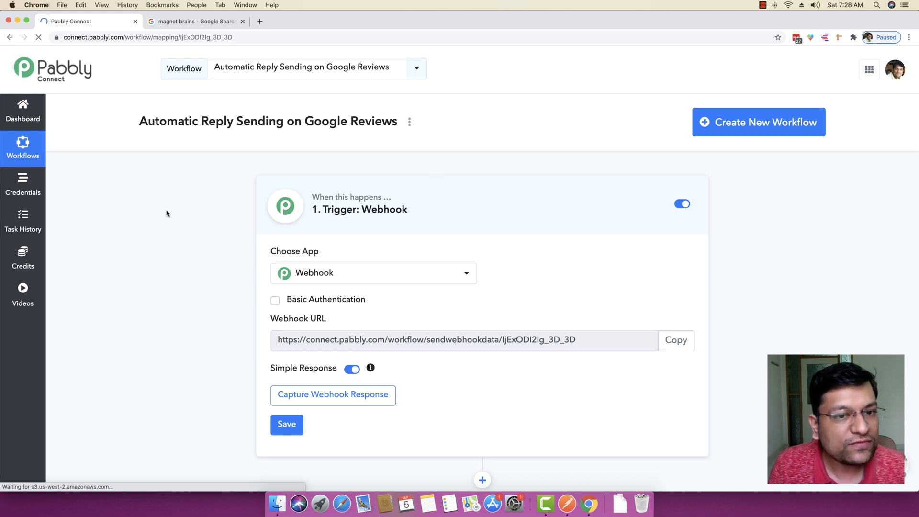
pyautogui.scroll(-1, 167, 213)
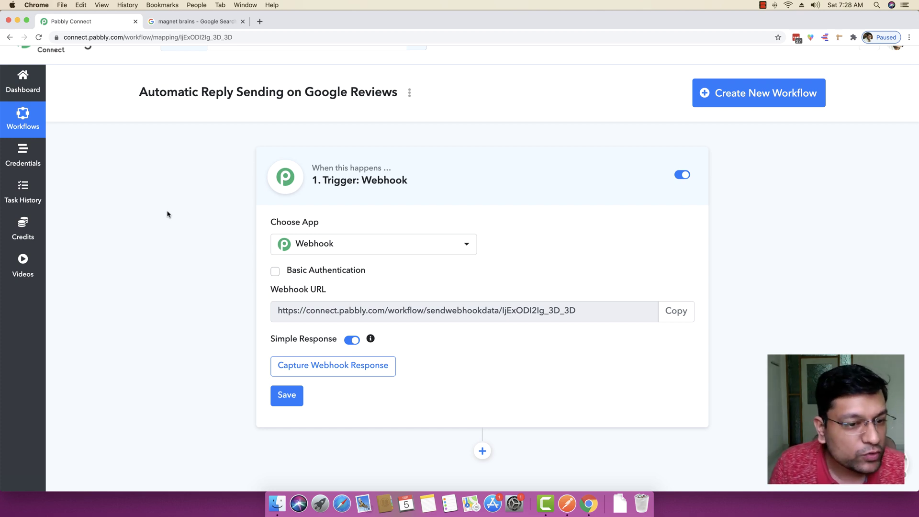
# Set the trigger app to Google My Business with the New Review event
pyautogui.click(372, 245)
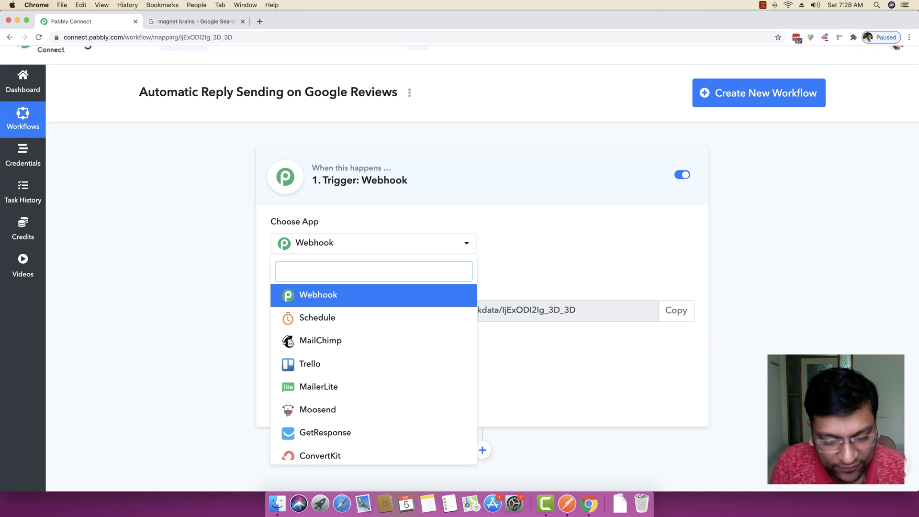
pyautogui.write('google')
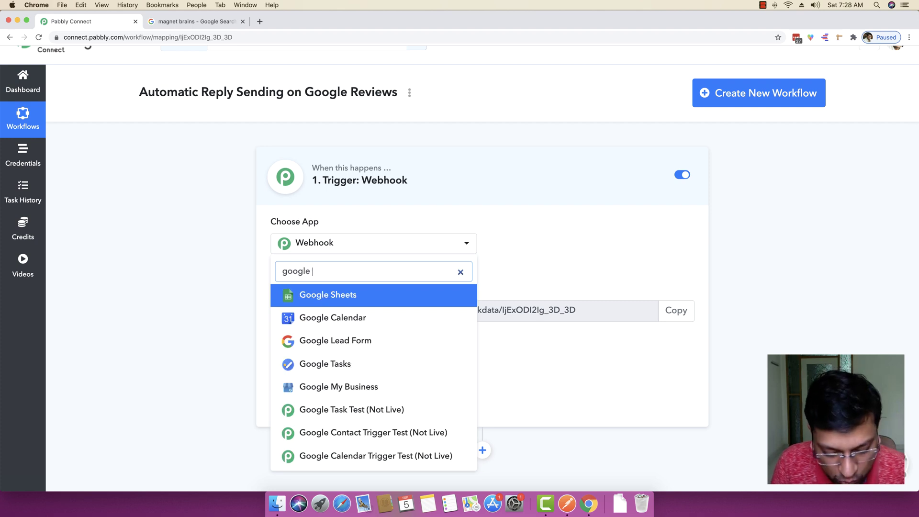
pyautogui.write(' my')
pyautogui.click(349, 294)
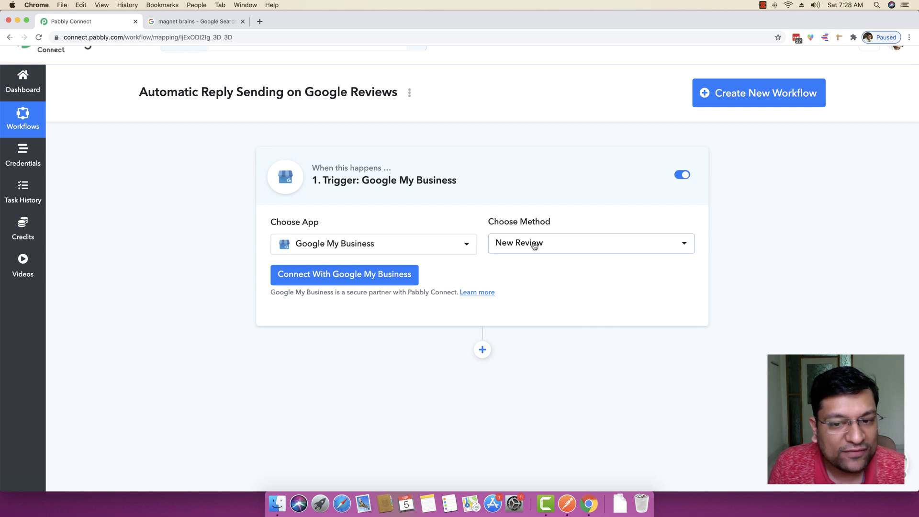
pyautogui.click(535, 246)
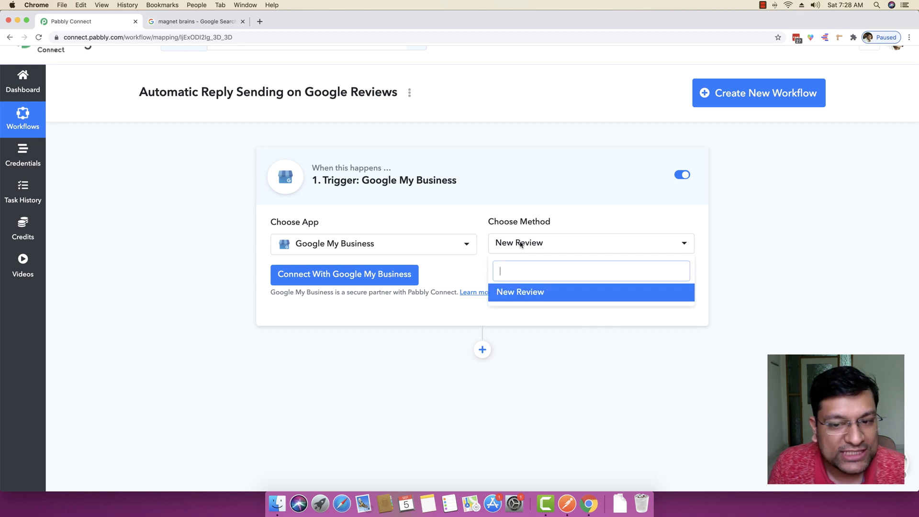
pyautogui.click(550, 246)
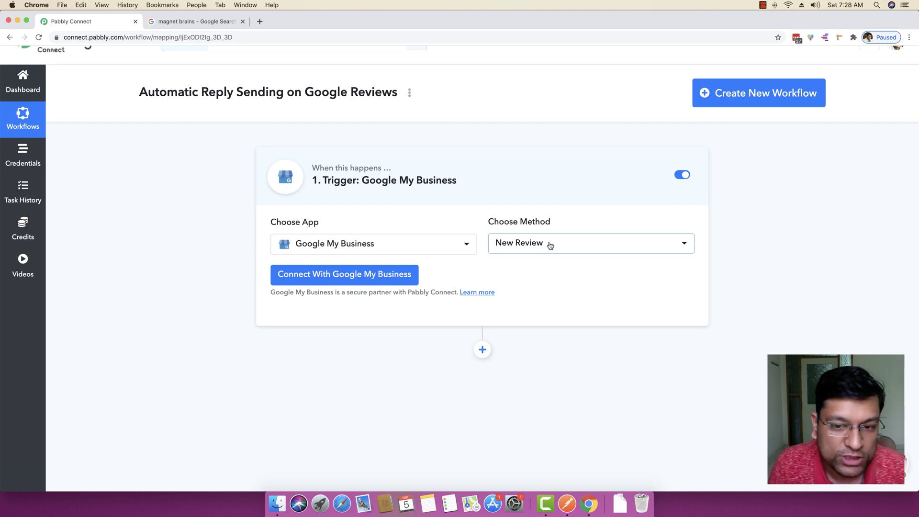
# Link the trigger to the saved Google My Business #3 credential and save it
pyautogui.click(327, 277)
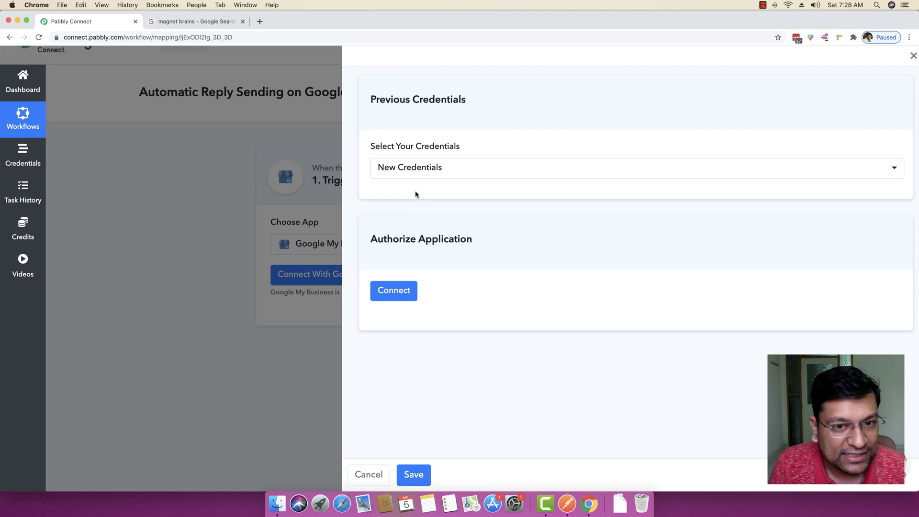
pyautogui.click(425, 171)
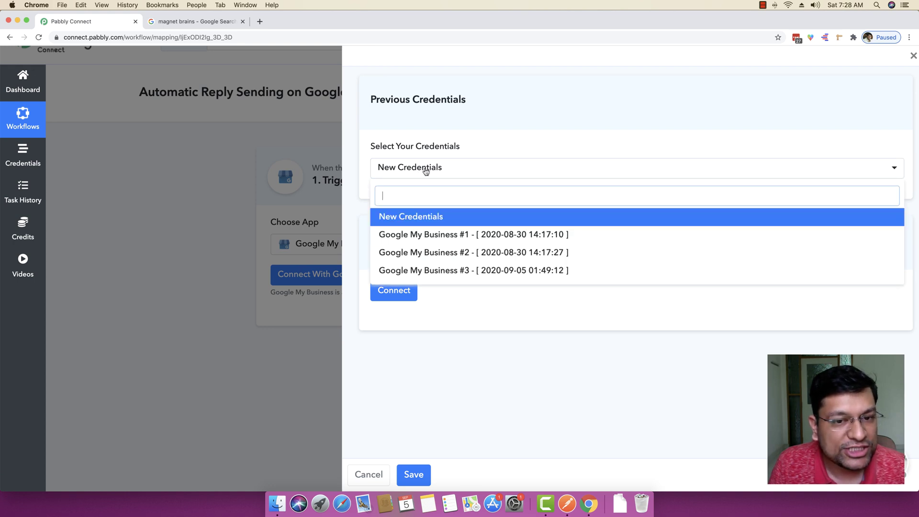
pyautogui.click(424, 271)
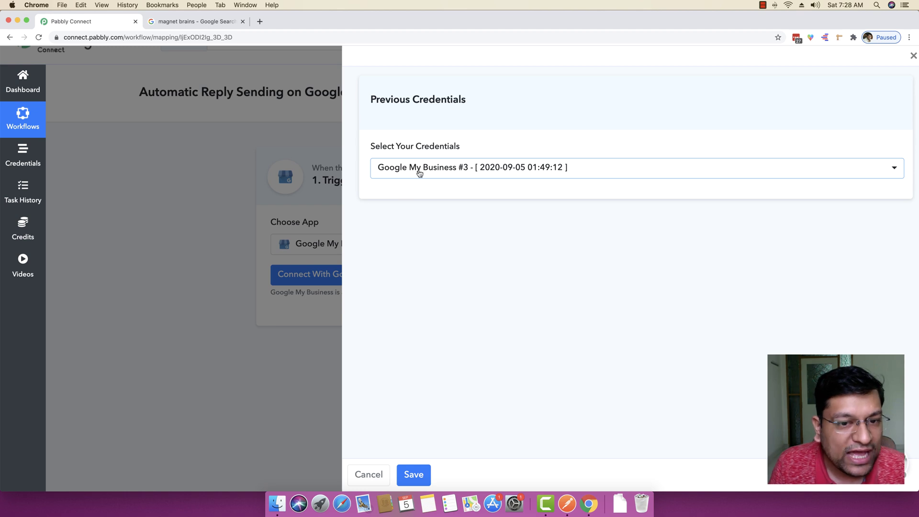
pyautogui.click(419, 173)
pyautogui.click(416, 218)
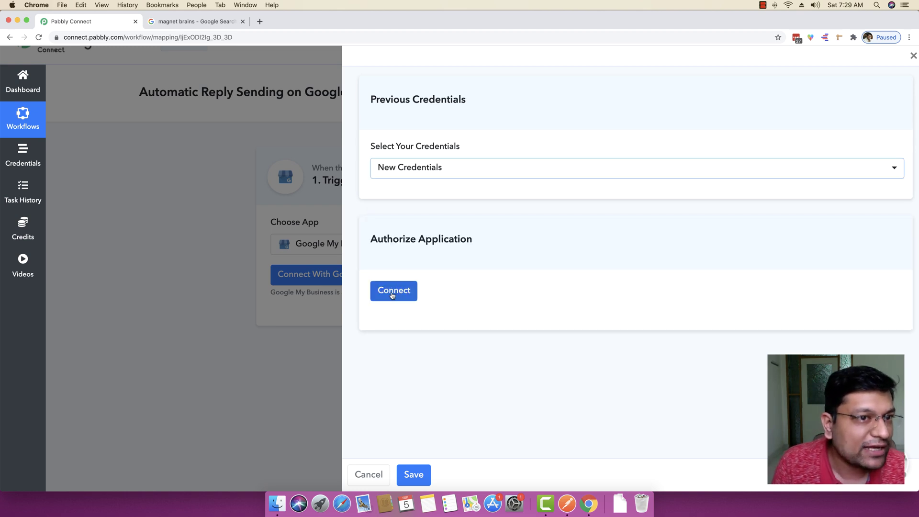
pyautogui.click(211, 20)
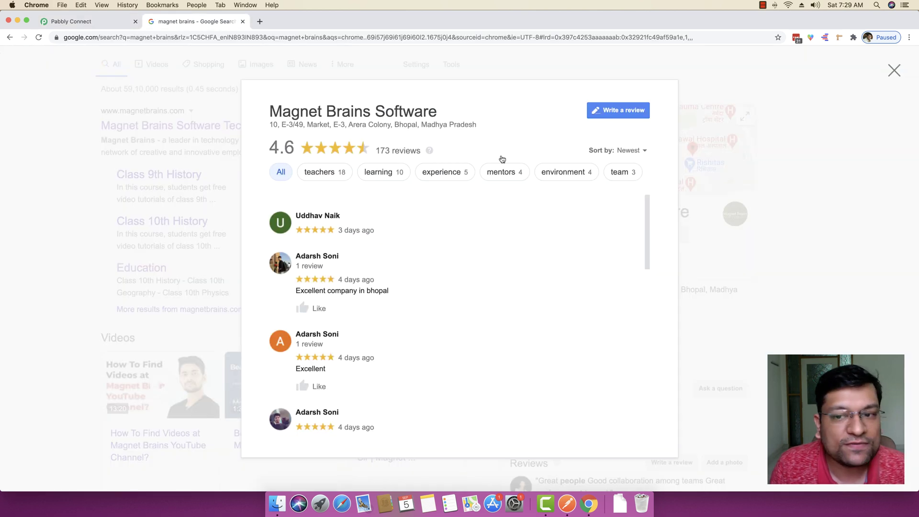
pyautogui.click(894, 71)
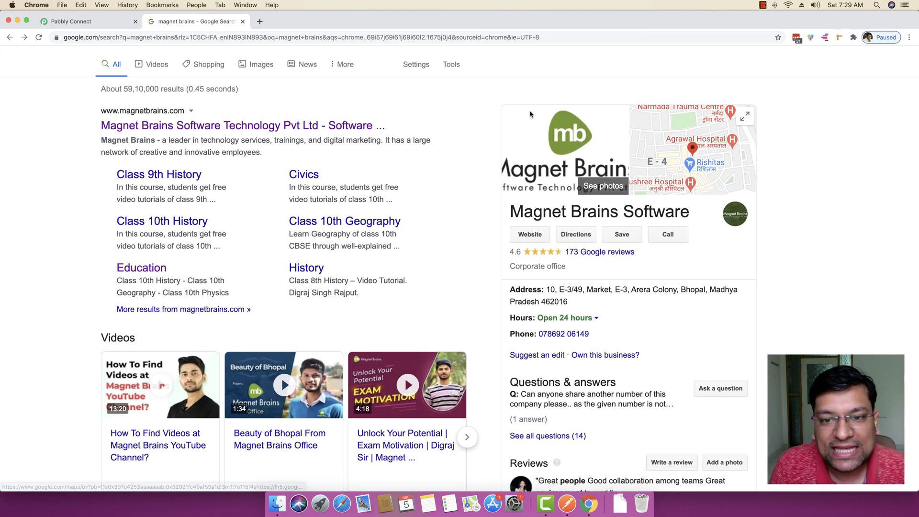
pyautogui.click(72, 22)
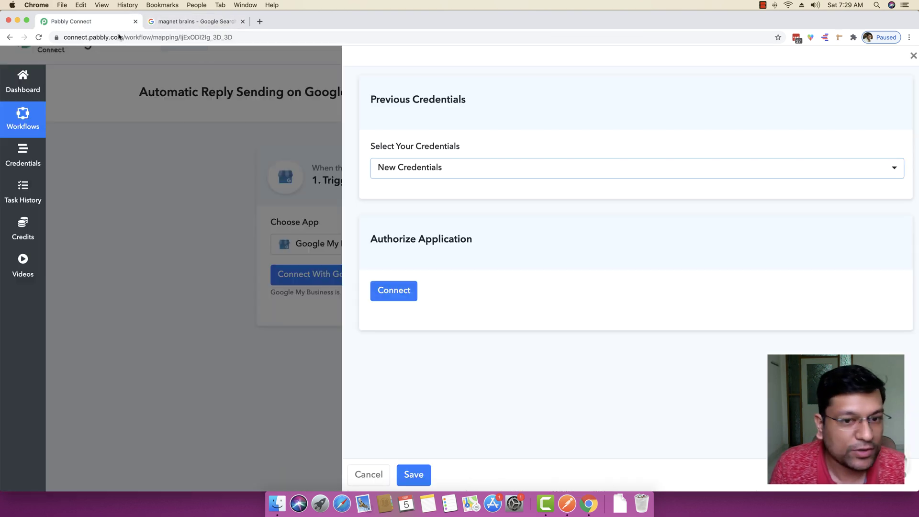
pyautogui.click(449, 172)
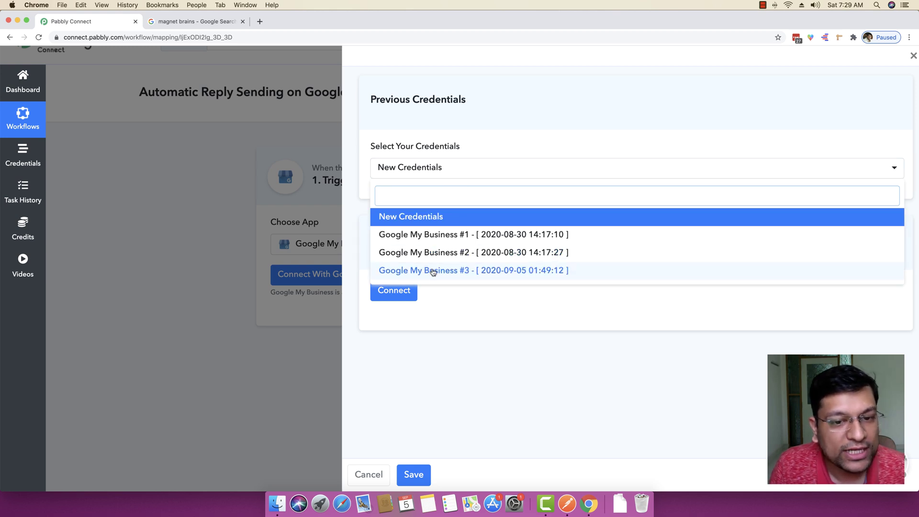
pyautogui.click(437, 270)
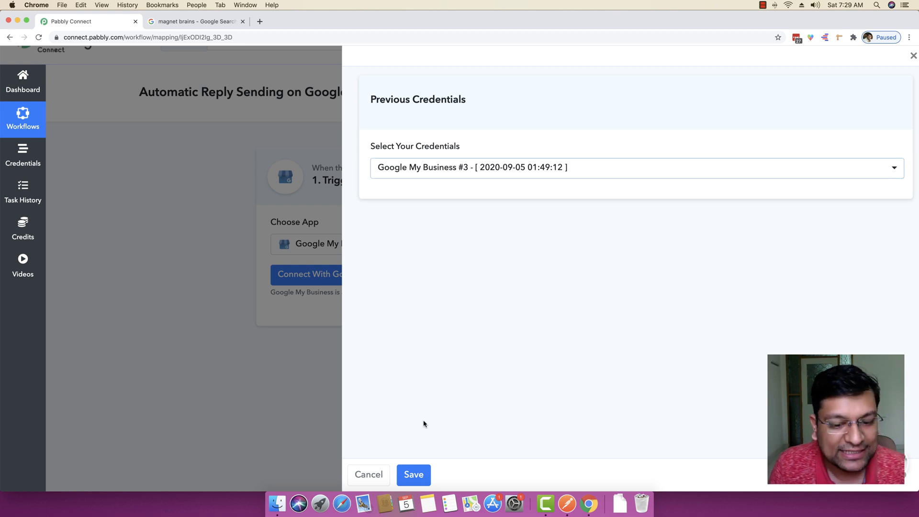
pyautogui.click(415, 475)
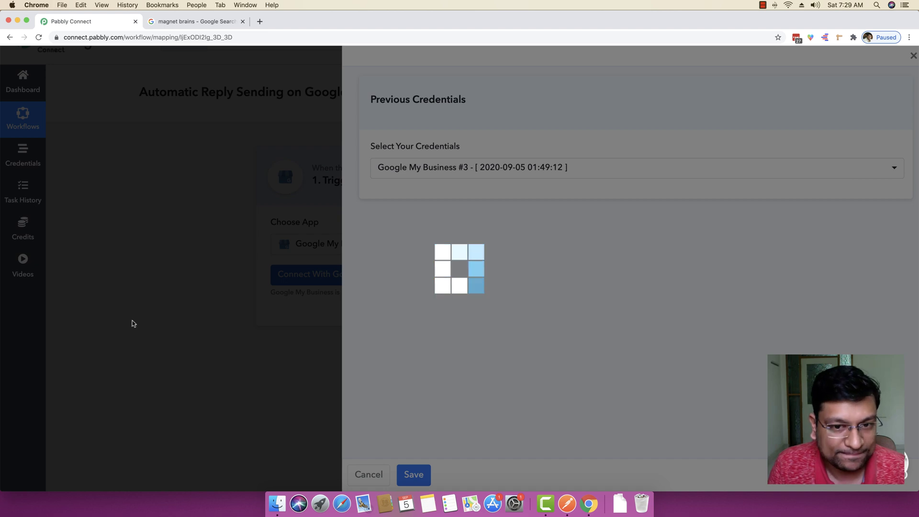
# Choose Magnet Brains Software as the review location, then view its Google search results
pyautogui.scroll(-2, 132, 323)
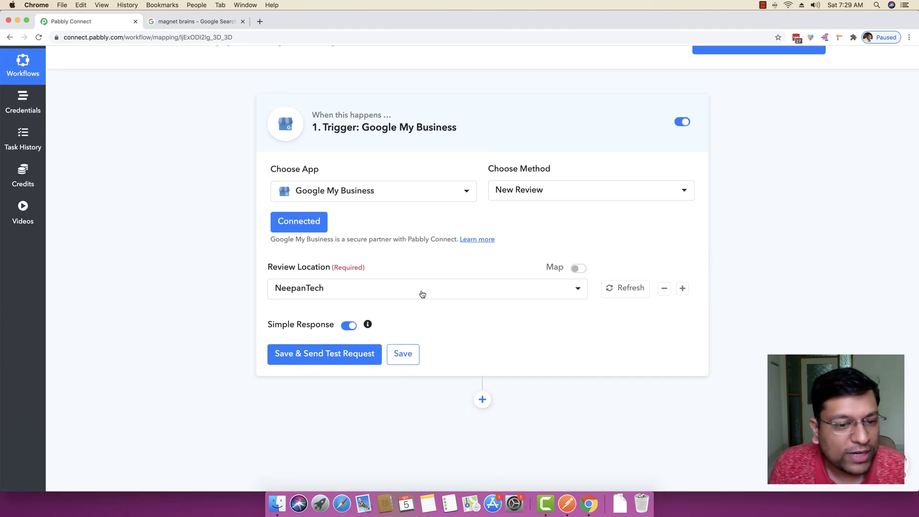
pyautogui.click(386, 293)
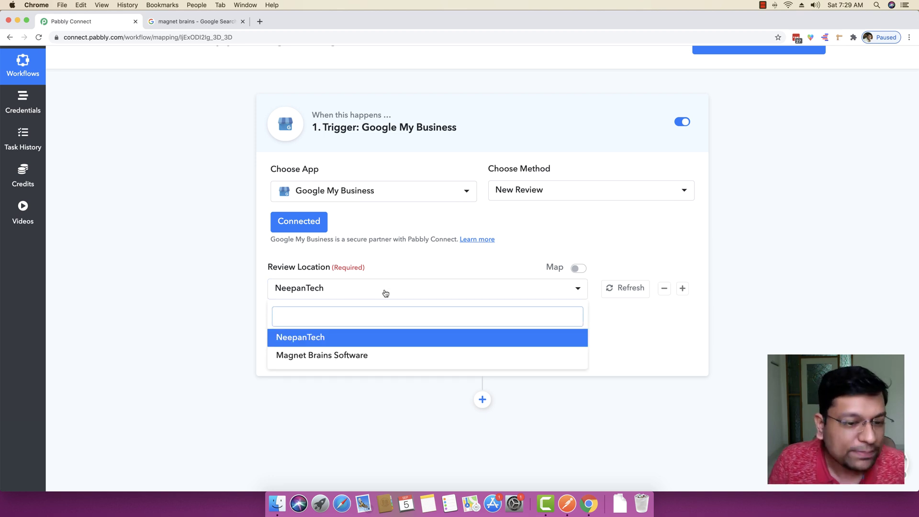
pyautogui.scroll(-1, 385, 292)
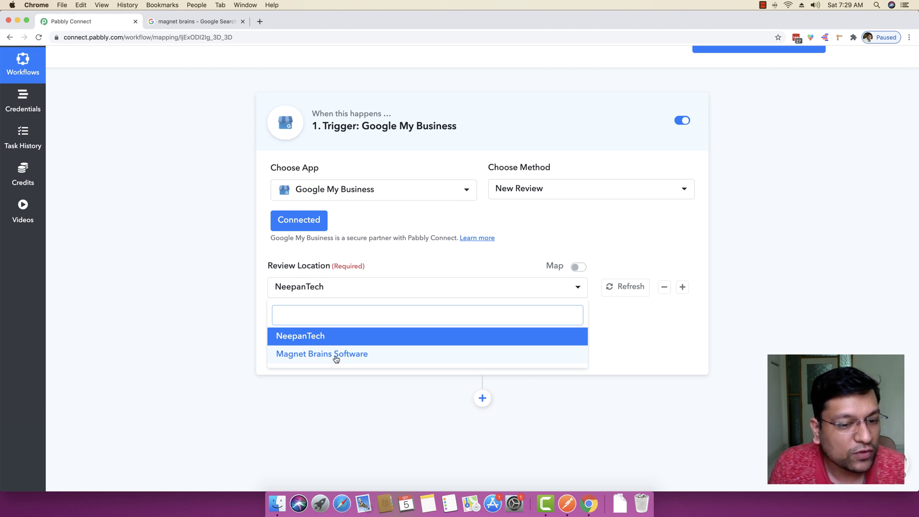
pyautogui.click(336, 359)
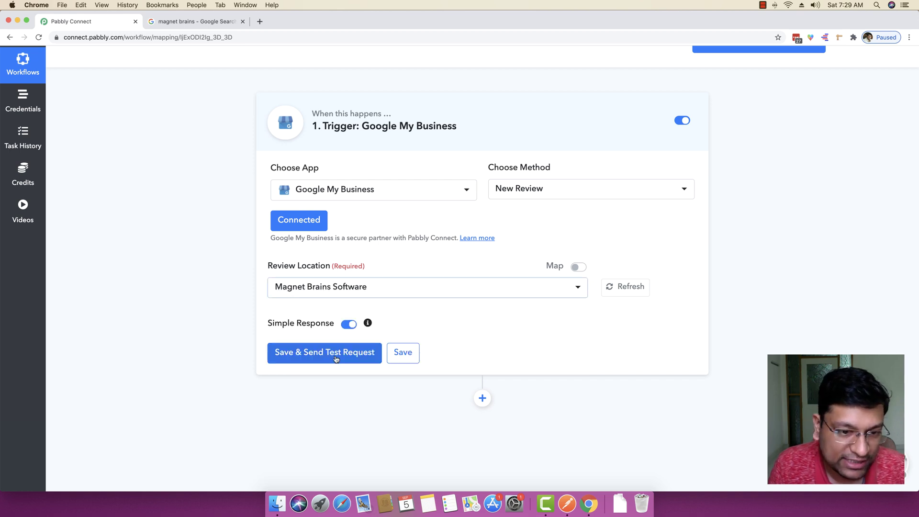
pyautogui.click(201, 25)
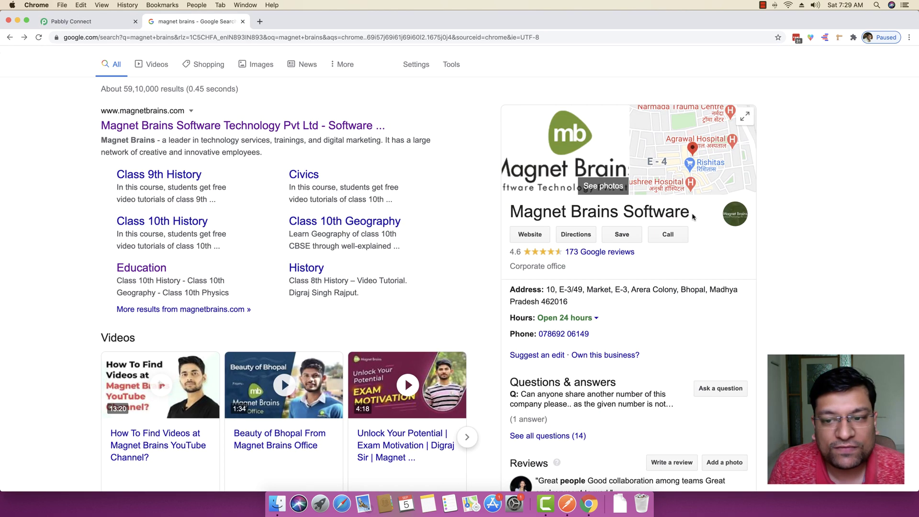
pyautogui.moveTo(691, 214); pyautogui.dragTo(511, 212)
# Back in the workflow, save the trigger and send a test request for a sample review
pyautogui.click(512, 211)
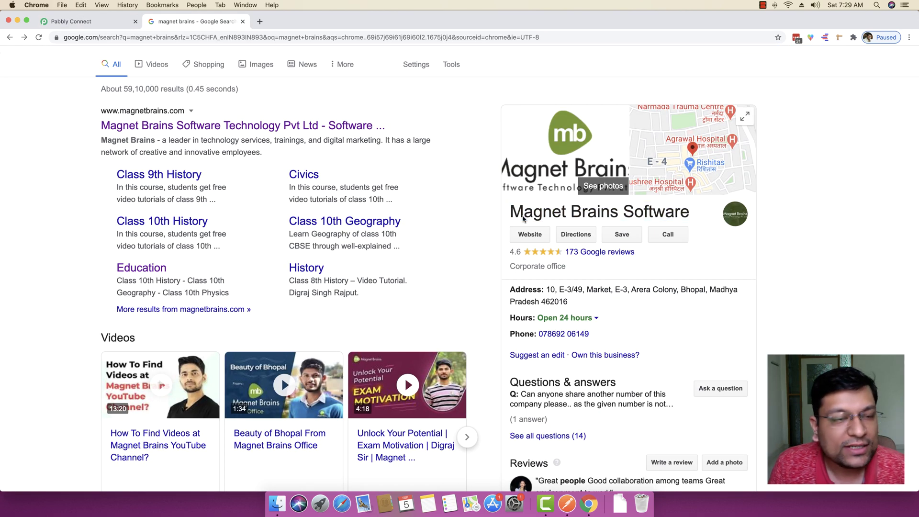
pyautogui.click(122, 22)
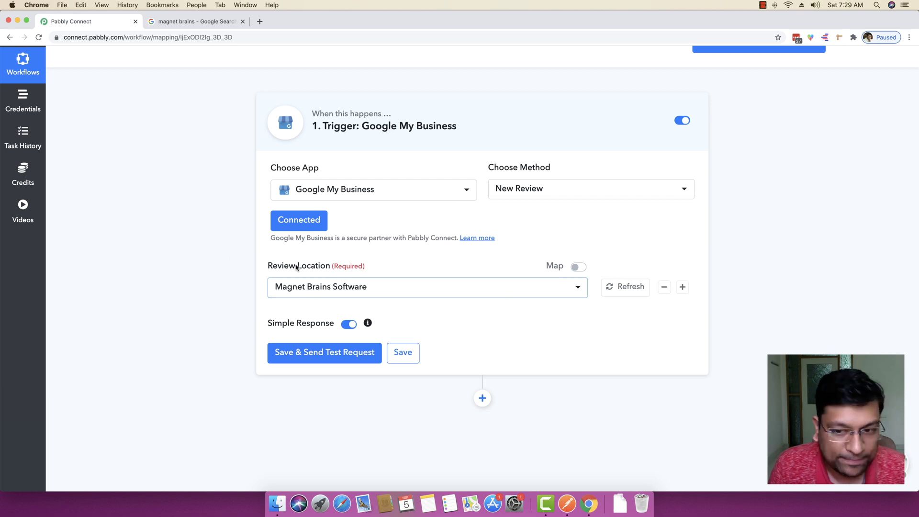
pyautogui.click(309, 356)
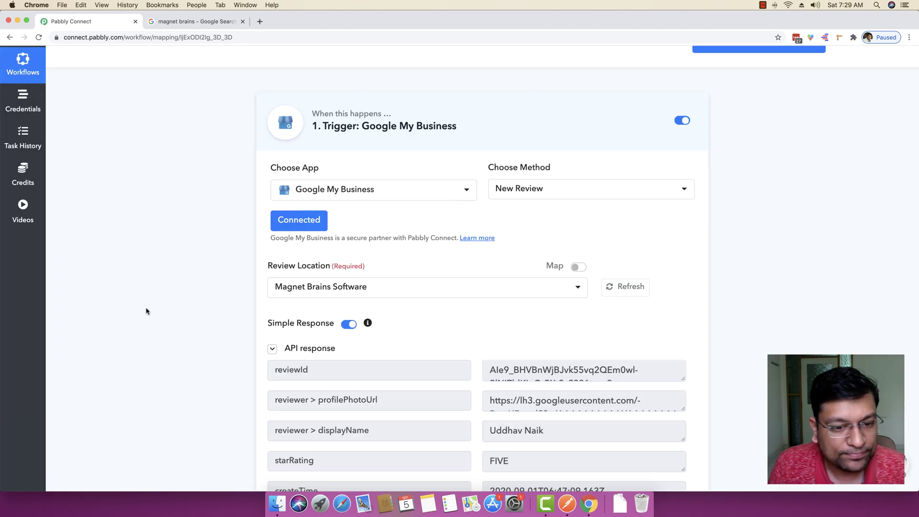
# Inspect the test review data, including the FIVE rating and reviewer displayName, then return to Google results
pyautogui.scroll(-4, 146, 311)
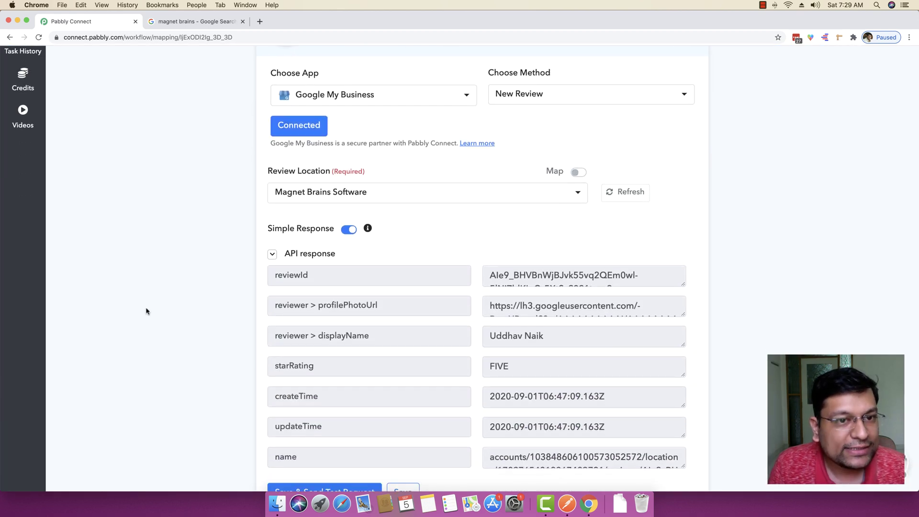
pyautogui.scroll(3, 146, 312)
pyautogui.scroll(-1, 146, 312)
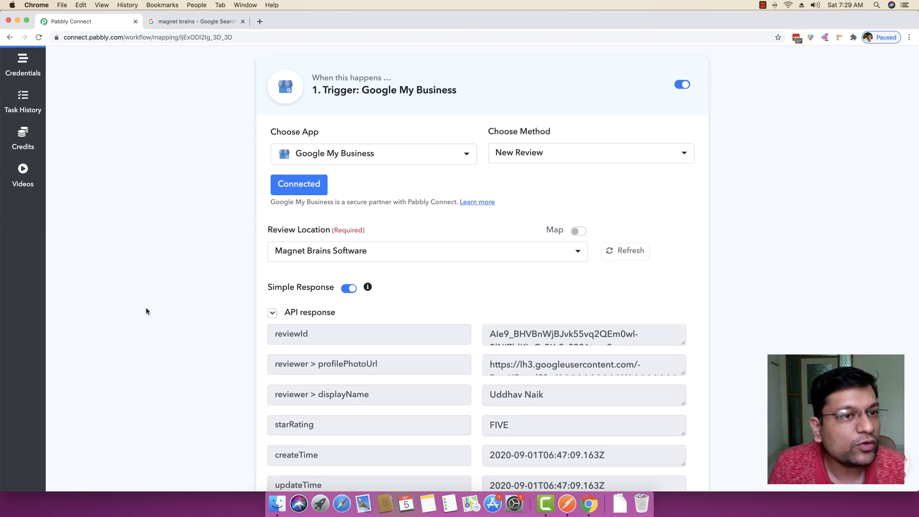
pyautogui.click(194, 21)
pyautogui.click(91, 22)
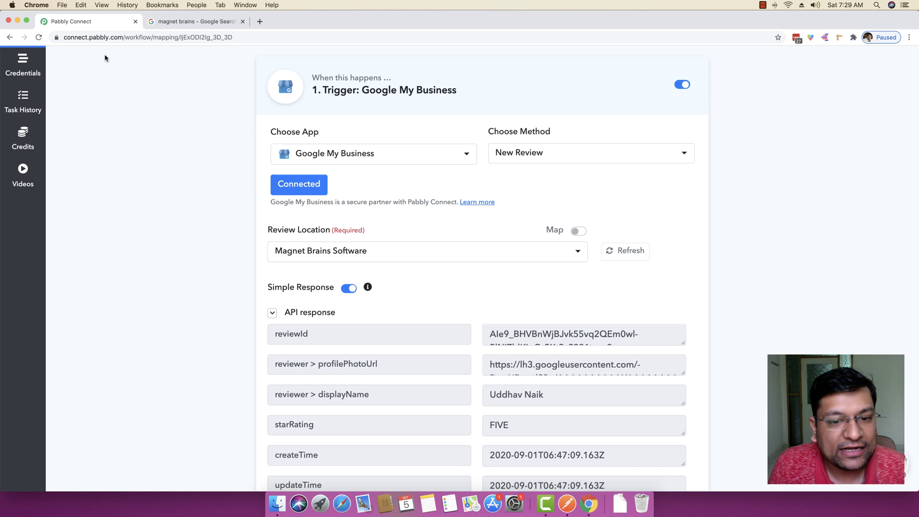
pyautogui.scroll(-4, 107, 183)
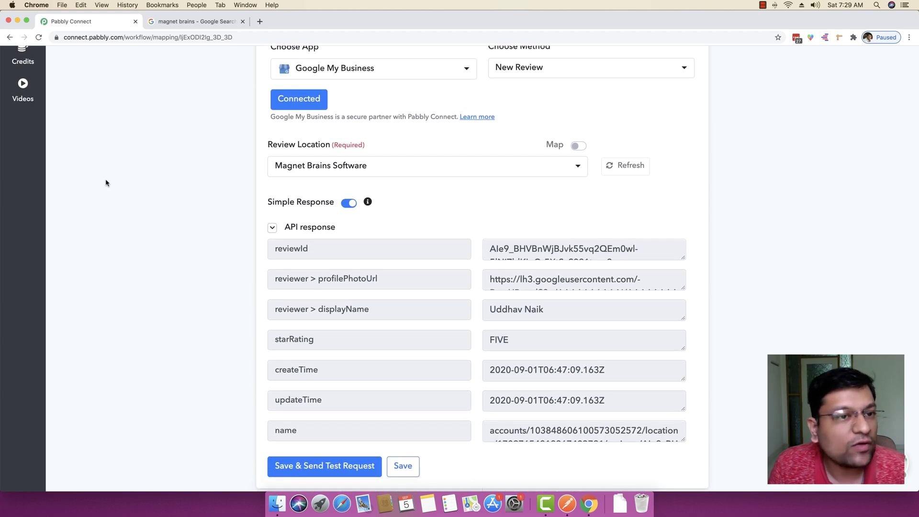
pyautogui.moveTo(384, 309); pyautogui.dragTo(314, 309)
pyautogui.click(350, 307)
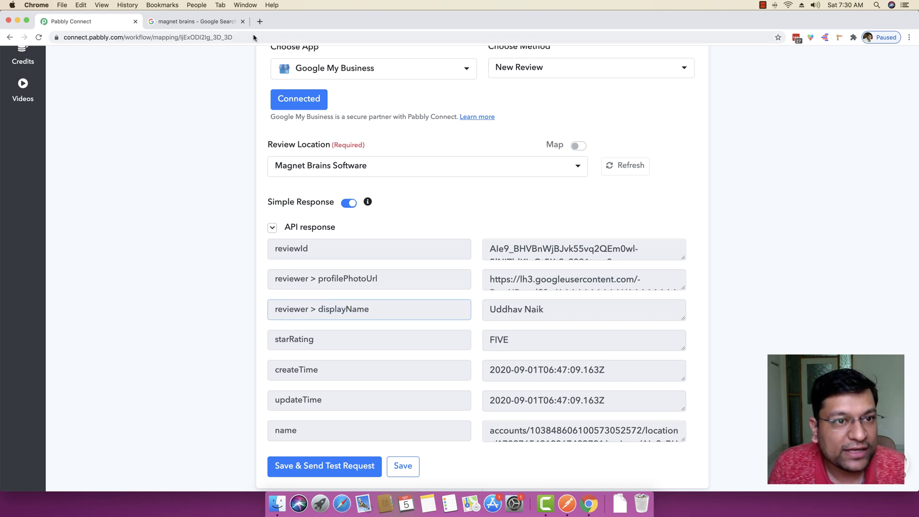
pyautogui.click(196, 21)
pyautogui.scroll(-2, 596, 191)
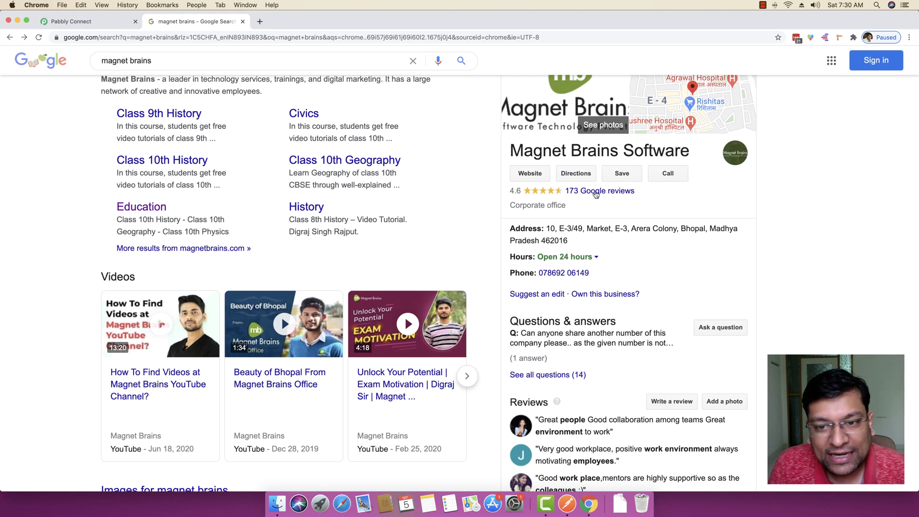
# Sort the 173 Google reviews newest first and confirm the top reviewer matches the test review
pyautogui.click(596, 191)
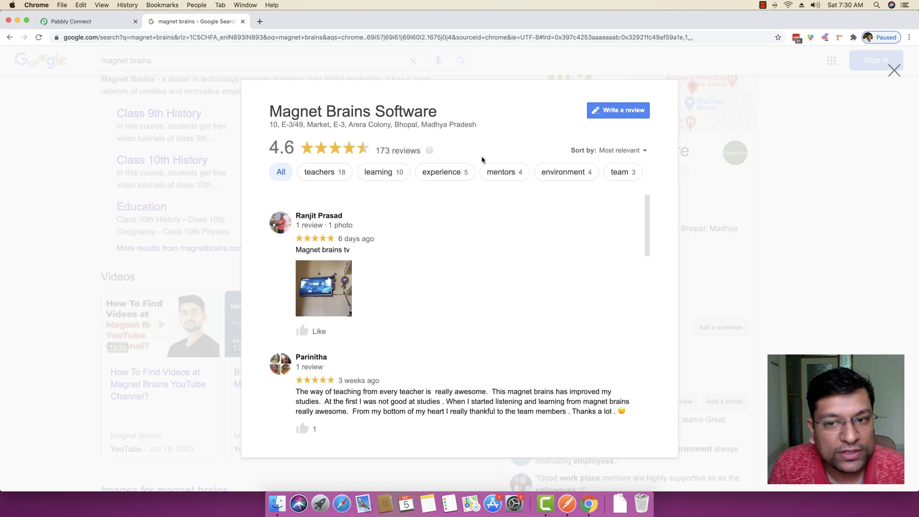
pyautogui.click(631, 151)
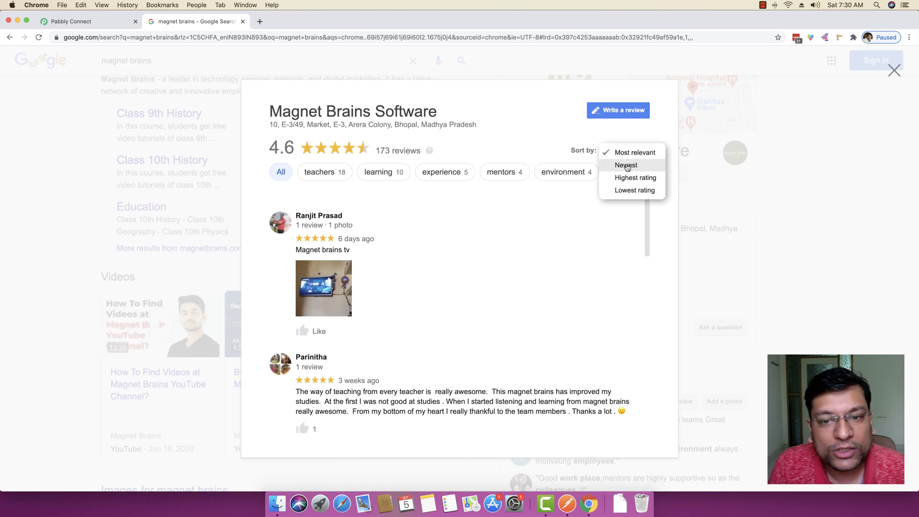
pyautogui.click(625, 165)
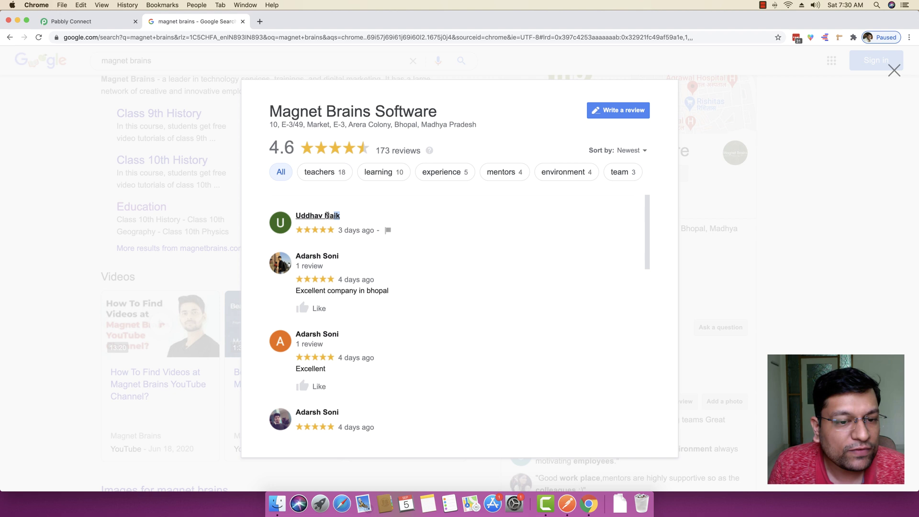
pyautogui.moveTo(341, 216); pyautogui.dragTo(294, 216)
pyautogui.click(472, 216)
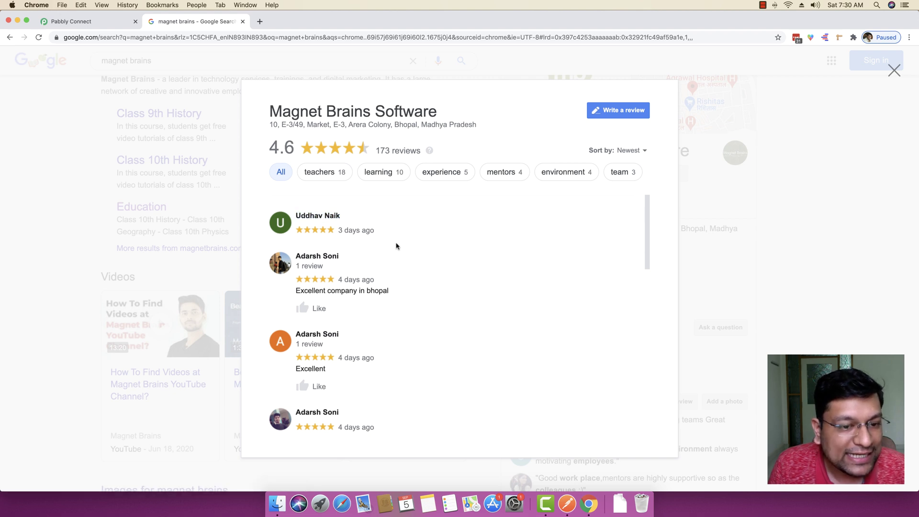
pyautogui.click(113, 24)
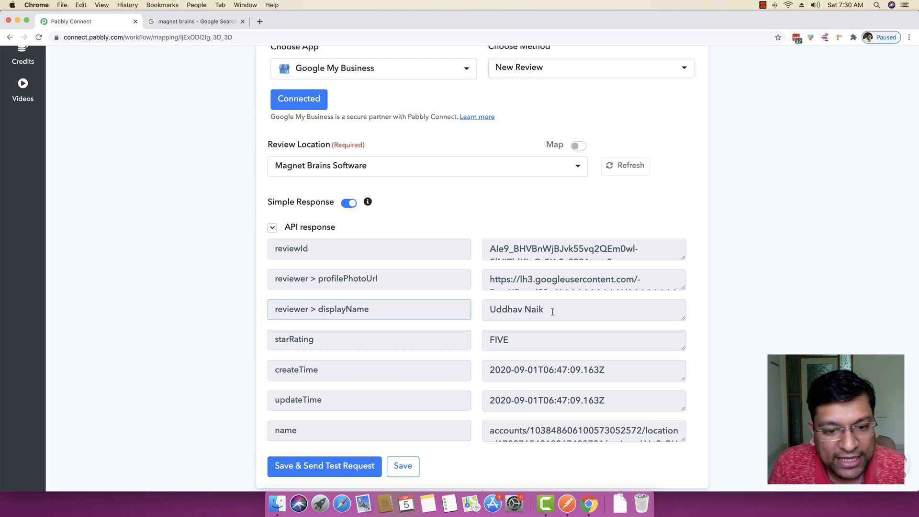
# Compare the test data's reviewer name, FIVE rating and update time against the Google review
pyautogui.moveTo(553, 311); pyautogui.dragTo(466, 311)
pyautogui.moveTo(512, 338); pyautogui.dragTo(470, 340)
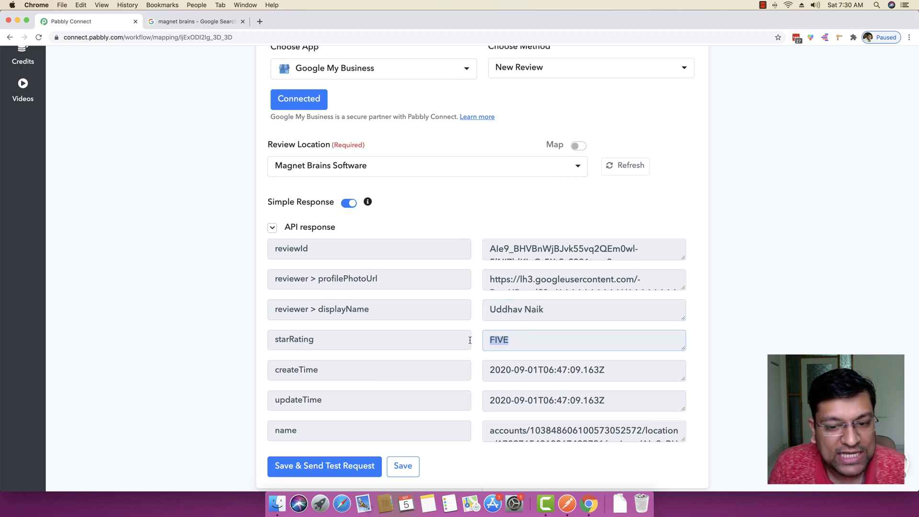
pyautogui.click(151, 18)
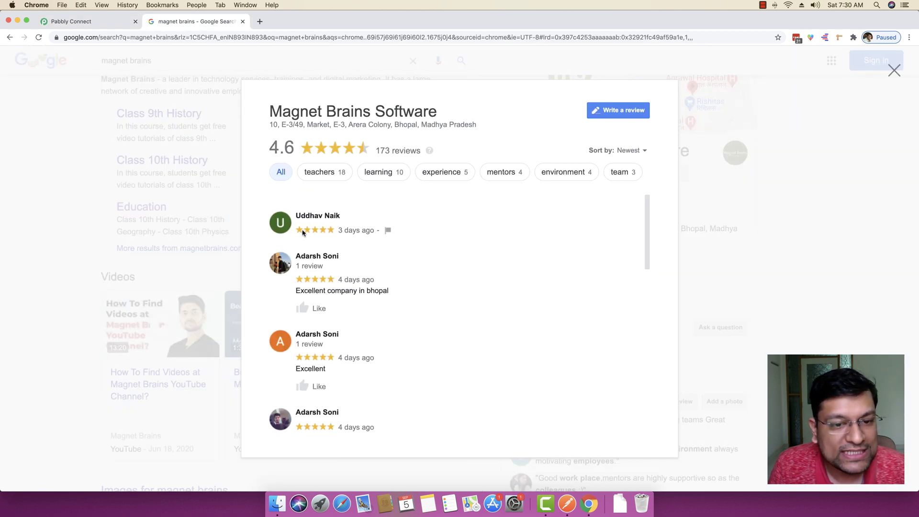
pyautogui.click(113, 21)
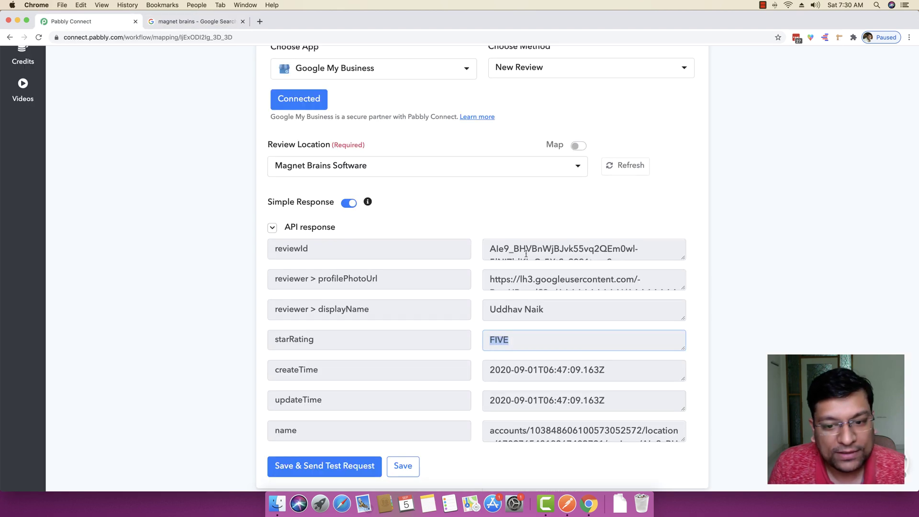
pyautogui.click(540, 338)
pyautogui.scroll(-2, 540, 337)
pyautogui.moveTo(493, 327); pyautogui.dragTo(597, 337)
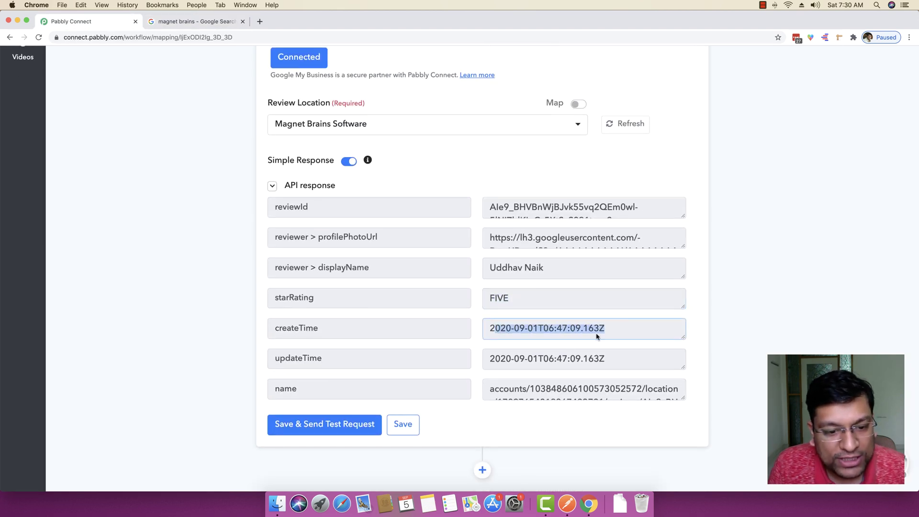
pyautogui.click(603, 354)
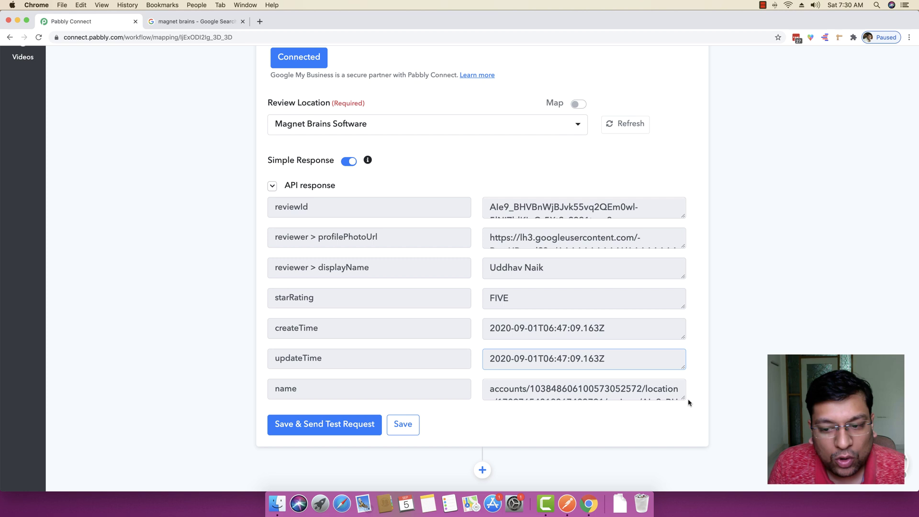
# Stretch the name response field until the full accounts/…/reviews path is visible
pyautogui.moveTo(679, 399); pyautogui.dragTo(682, 457)
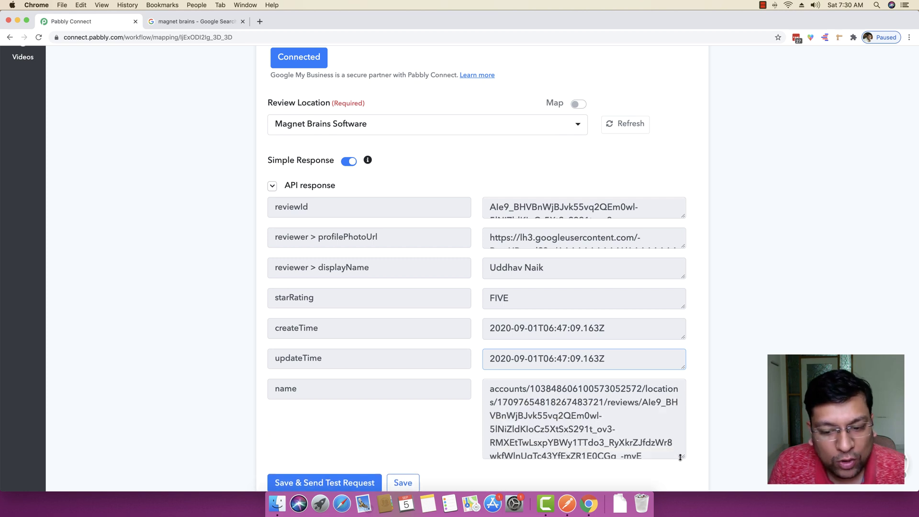
pyautogui.scroll(-1, 642, 383)
pyautogui.scroll(1, 637, 391)
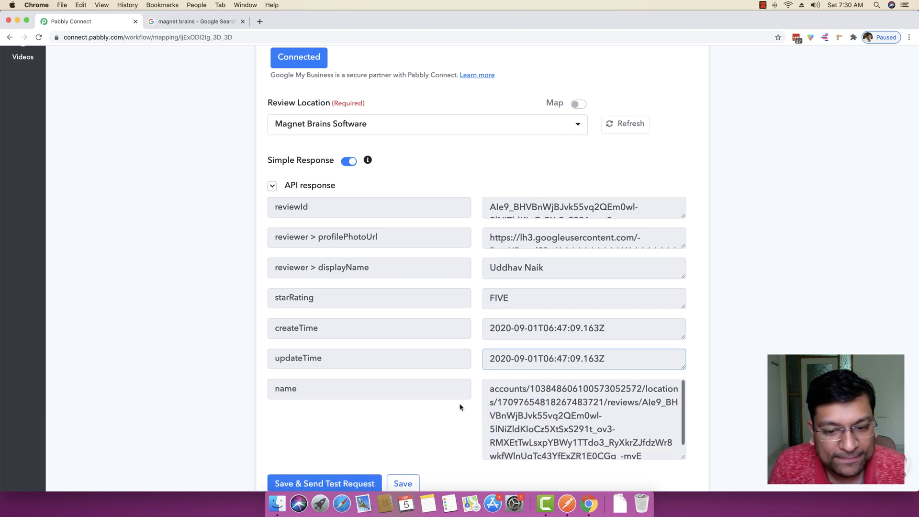
pyautogui.scroll(-3, 478, 406)
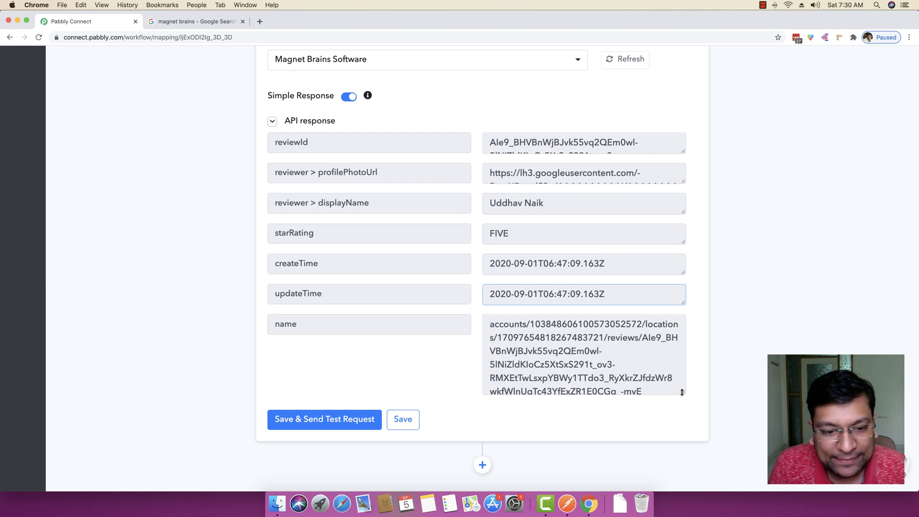
pyautogui.moveTo(683, 393); pyautogui.dragTo(471, 323)
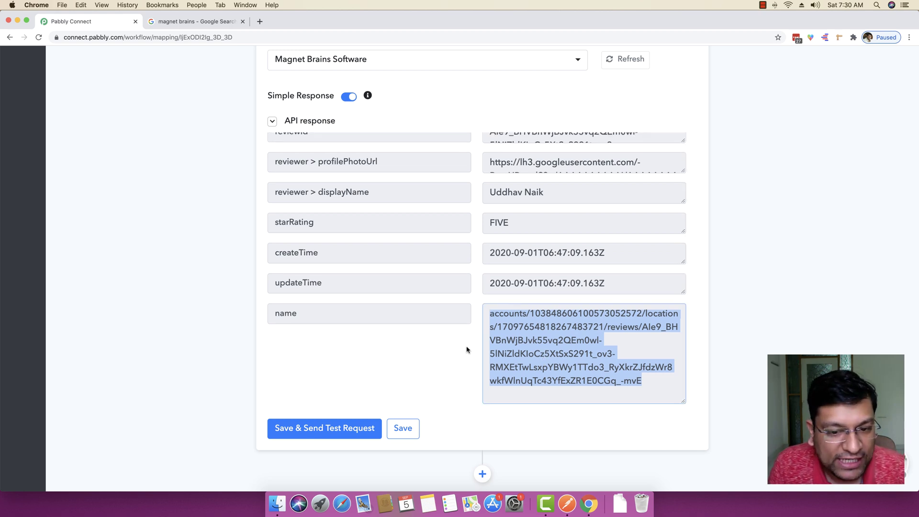
pyautogui.scroll(-2, 468, 349)
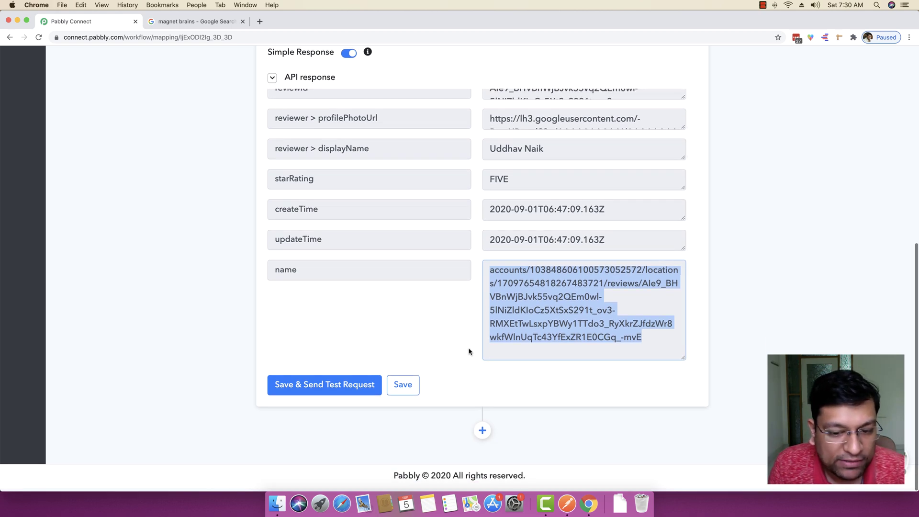
# Add a new action step below the Google My Business trigger
pyautogui.click(482, 434)
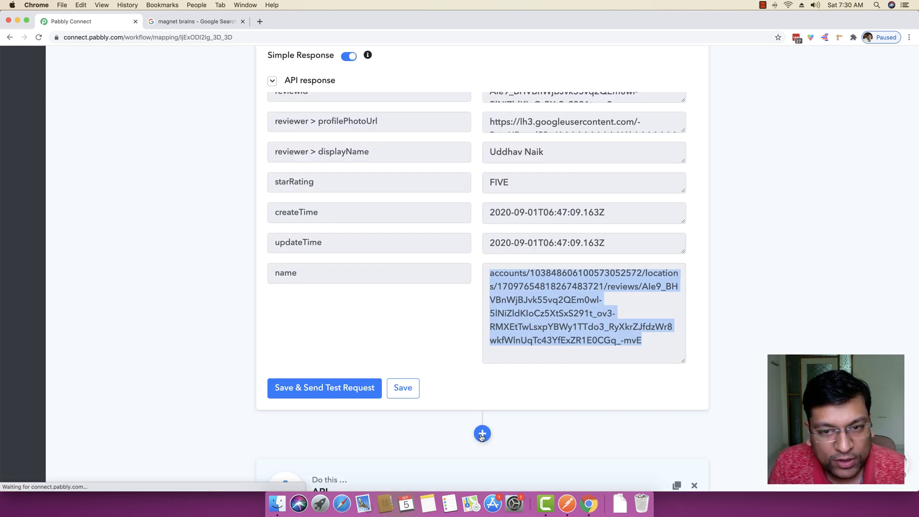
pyautogui.scroll(-4, 550, 393)
pyautogui.scroll(5, 550, 391)
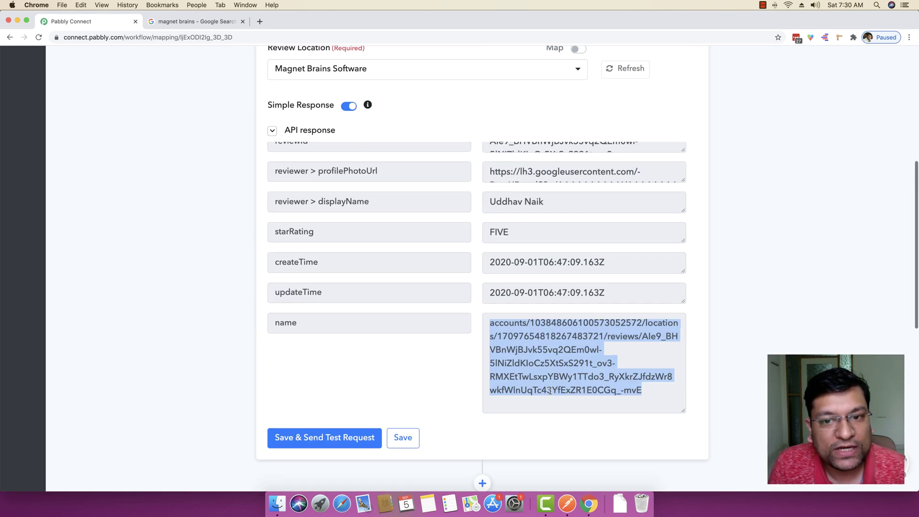
pyautogui.scroll(1, 567, 195)
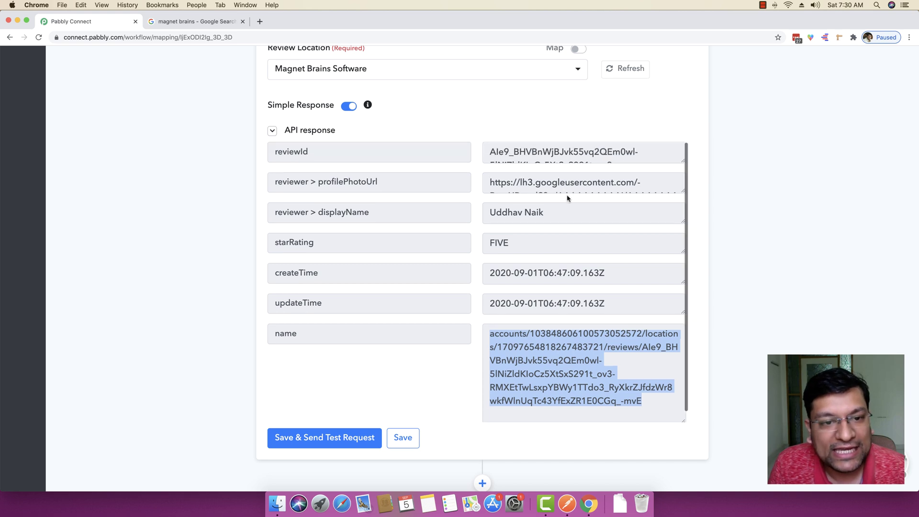
pyautogui.scroll(-1, 572, 204)
pyautogui.scroll(1, 573, 204)
pyautogui.click(201, 21)
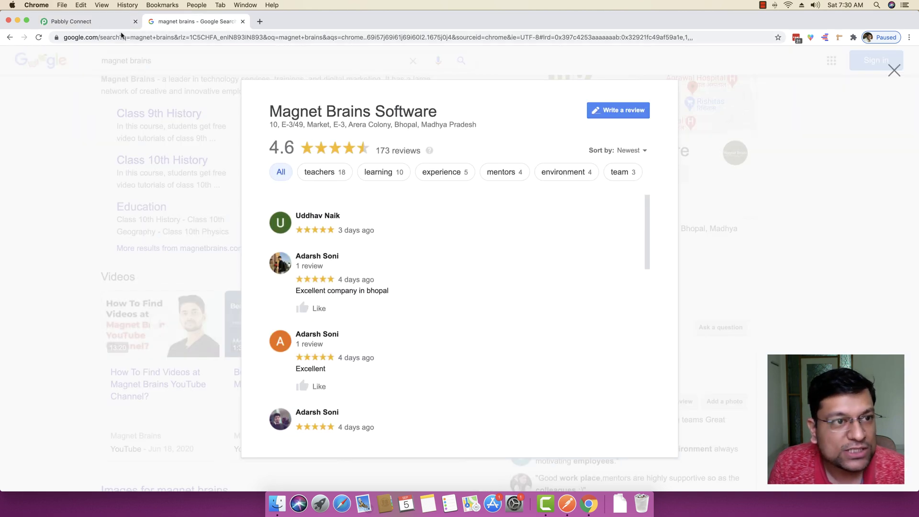
pyautogui.click(110, 21)
pyautogui.scroll(-1, 481, 274)
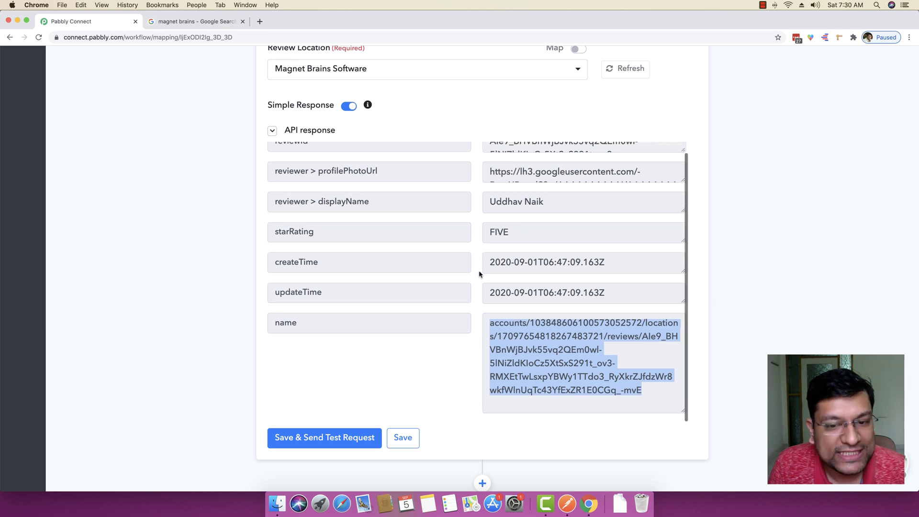
pyautogui.scroll(-7, 479, 273)
# Set the action app to Google My Business with the Create Reply method
pyautogui.click(415, 273)
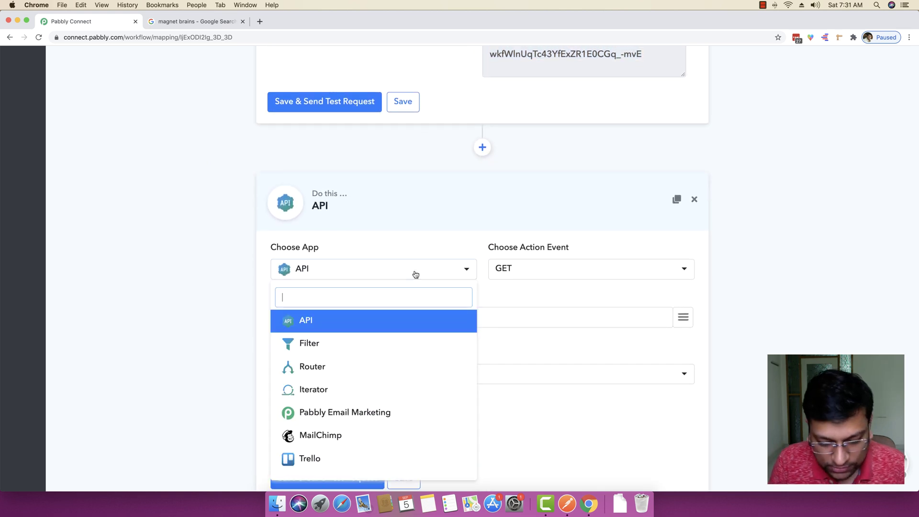
pyautogui.write('google my')
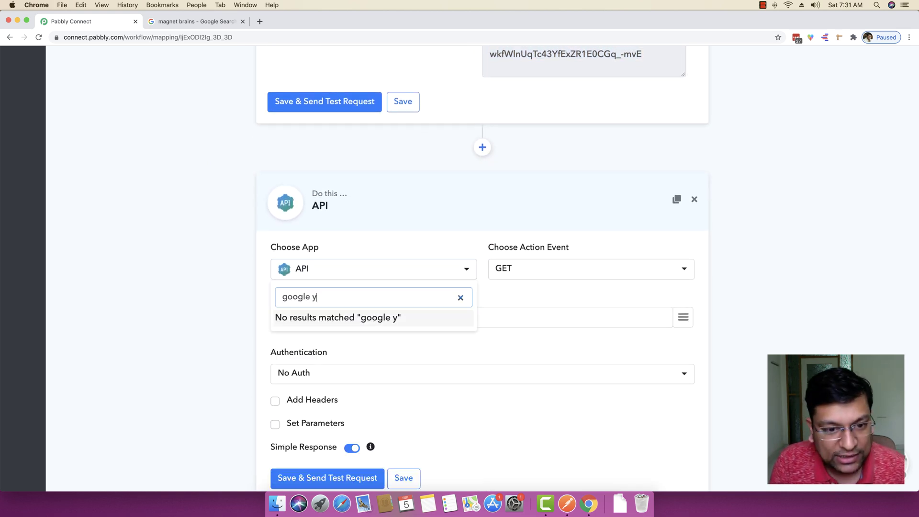
pyautogui.press('BackSpace')
pyautogui.write('my')
pyautogui.click(403, 319)
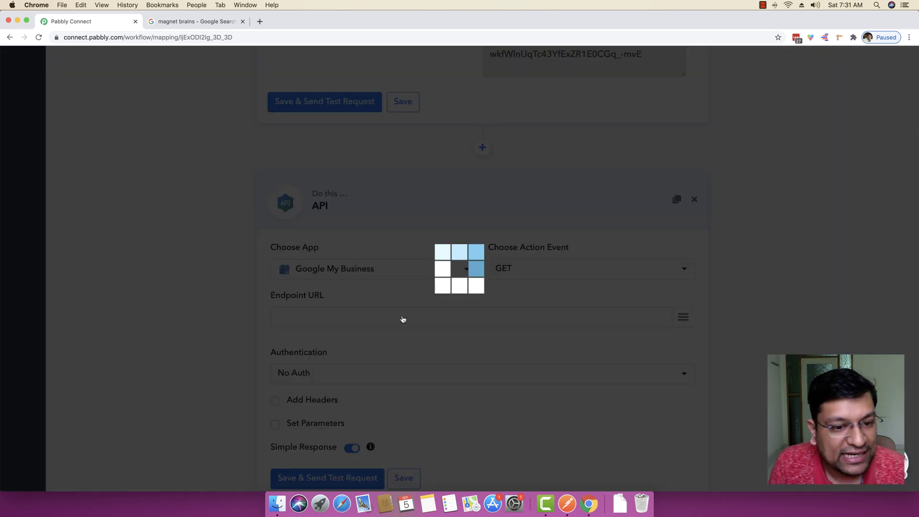
pyautogui.click(534, 330)
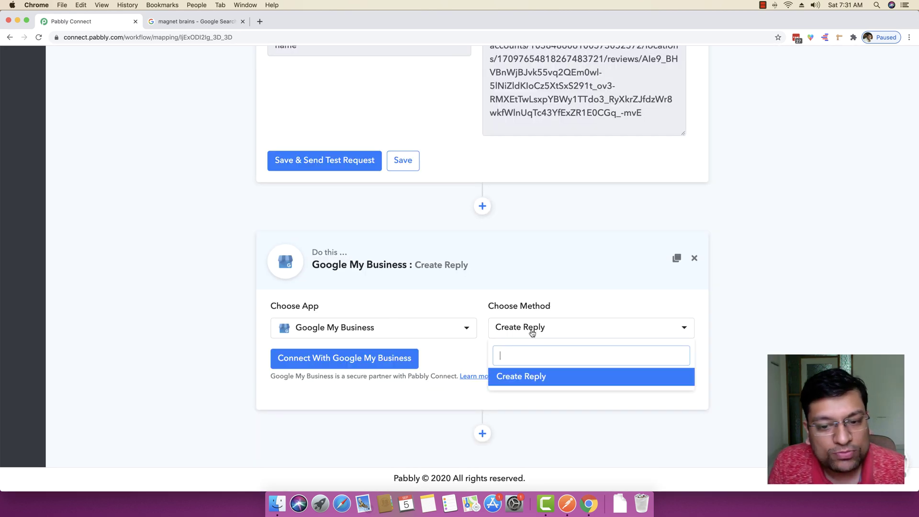
pyautogui.click(533, 332)
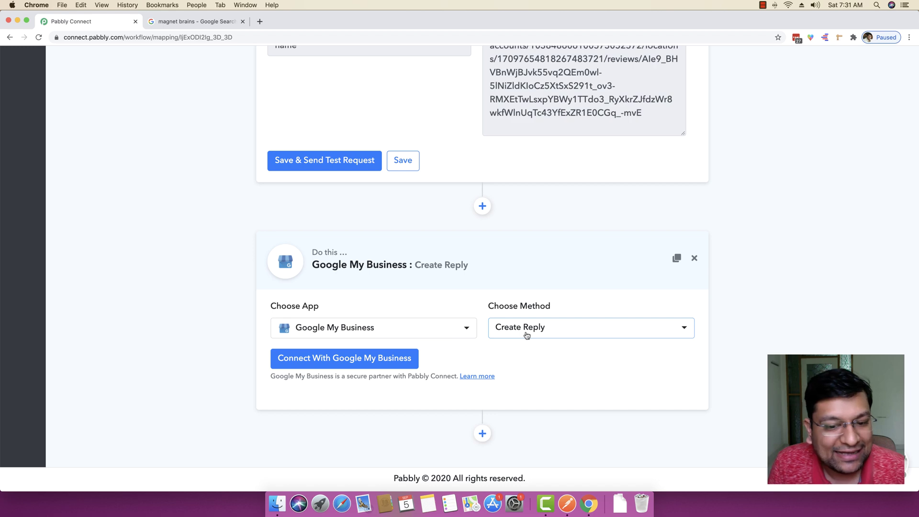
# Connect the Create Reply step using the saved Google My Business #3 credentials
pyautogui.click(315, 360)
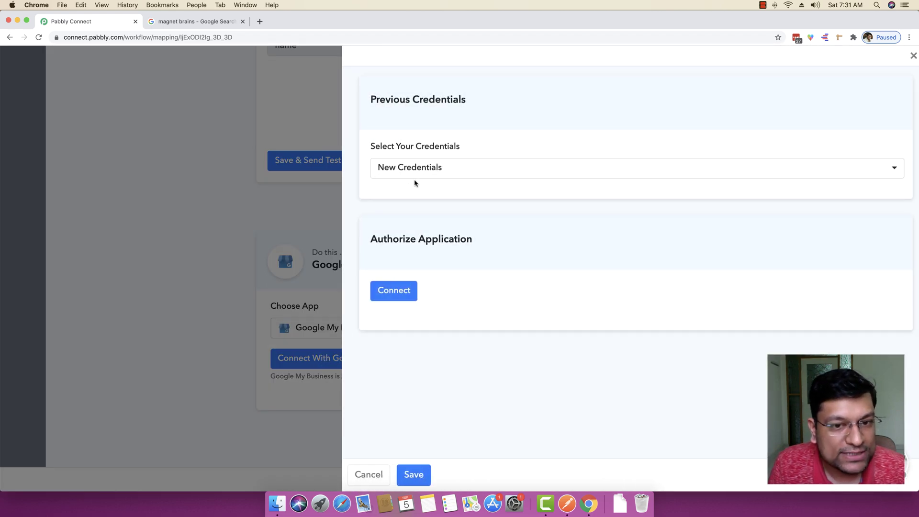
pyautogui.click(416, 170)
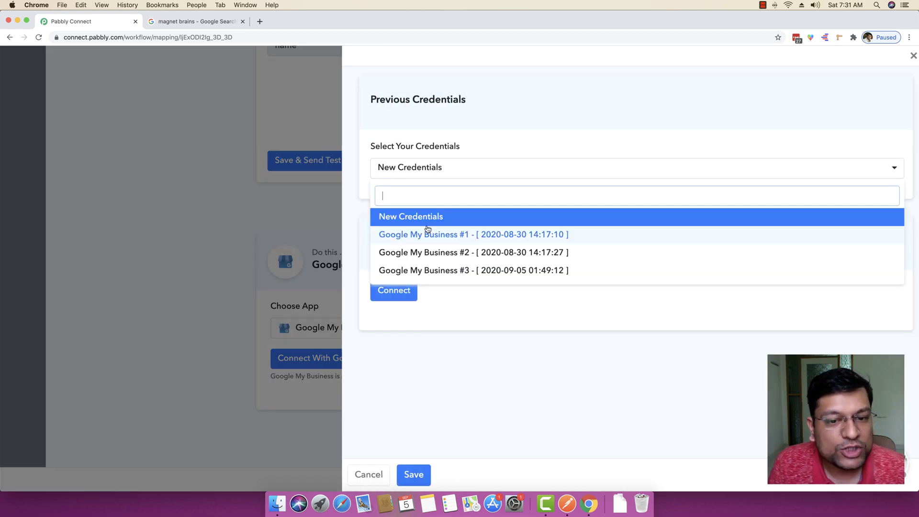
pyautogui.click(428, 271)
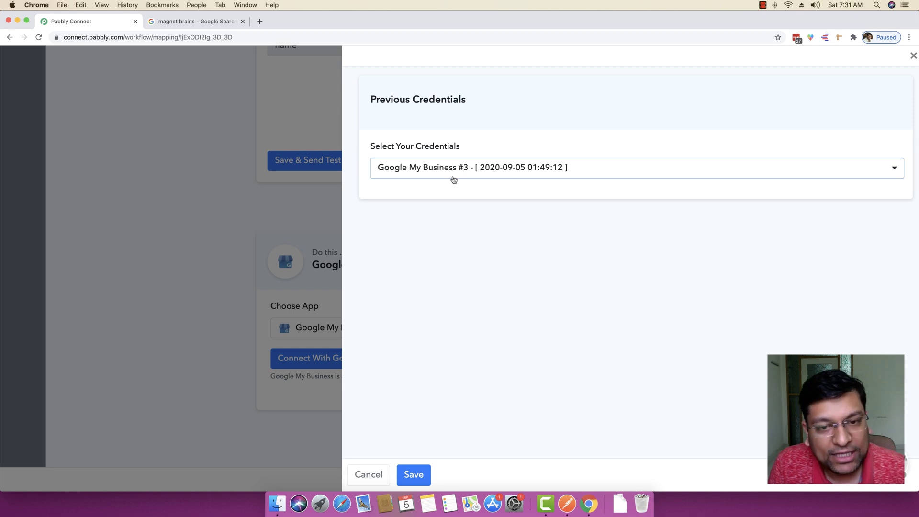
pyautogui.click(209, 20)
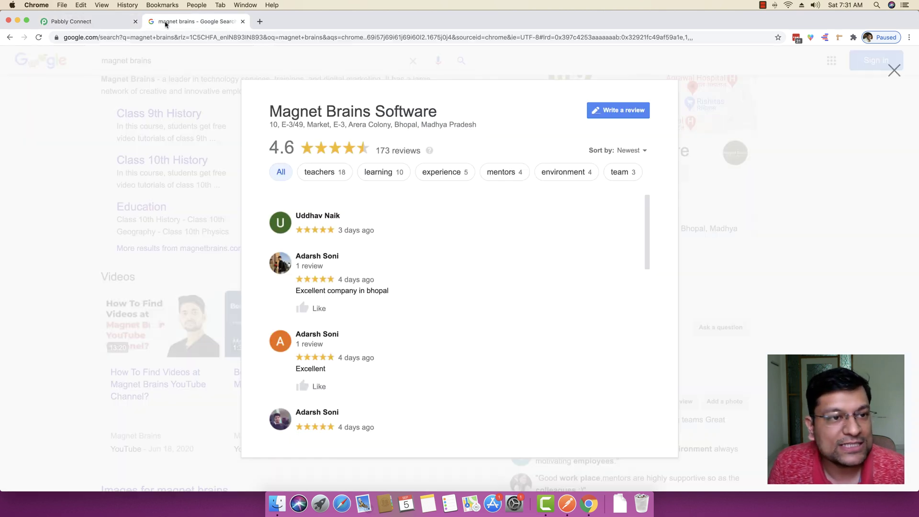
pyautogui.click(91, 21)
pyautogui.click(414, 474)
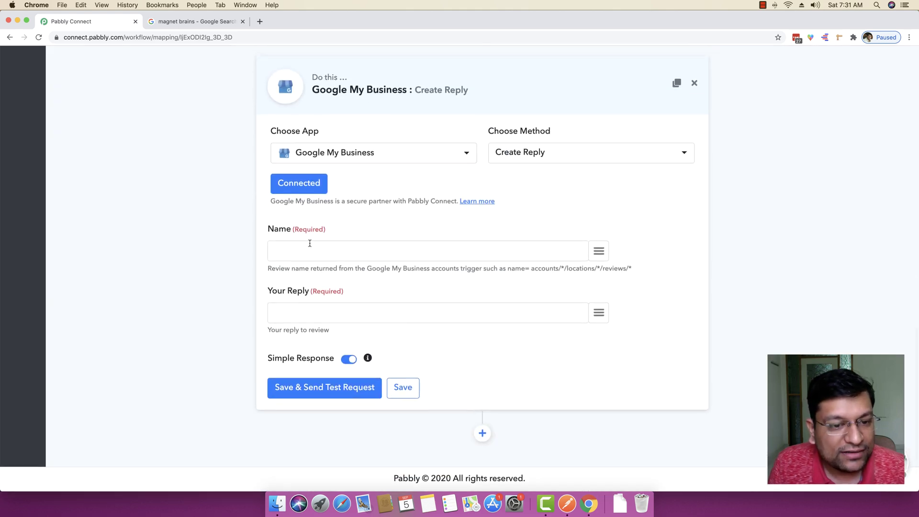
# Check the name value in the trigger response, then focus the reply step's empty Name field
pyautogui.scroll(6, 309, 243)
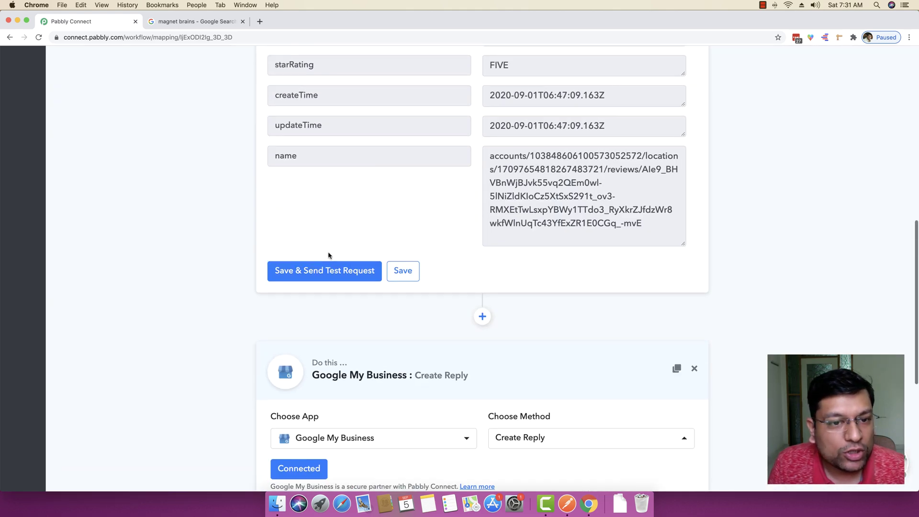
pyautogui.doubleClick(298, 155)
pyautogui.click(361, 156)
pyautogui.moveTo(491, 156); pyautogui.dragTo(647, 226)
pyautogui.scroll(-5, 638, 226)
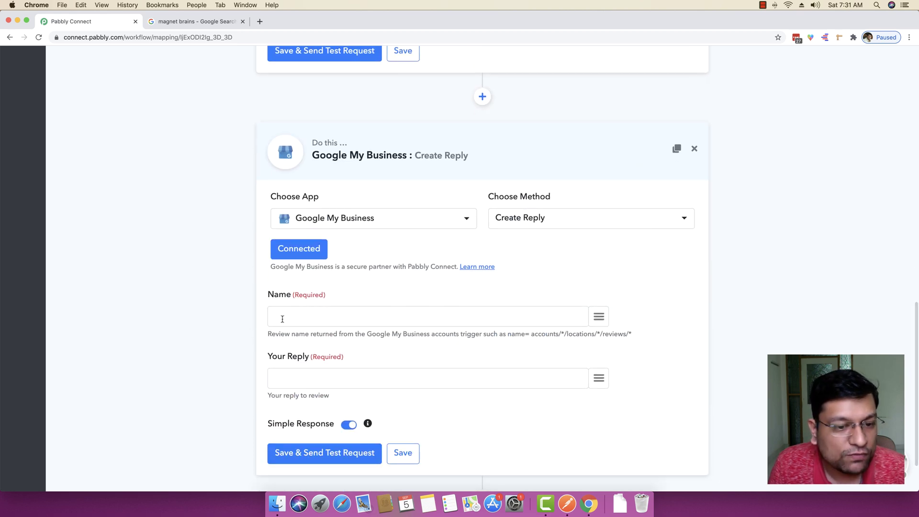
pyautogui.click(291, 316)
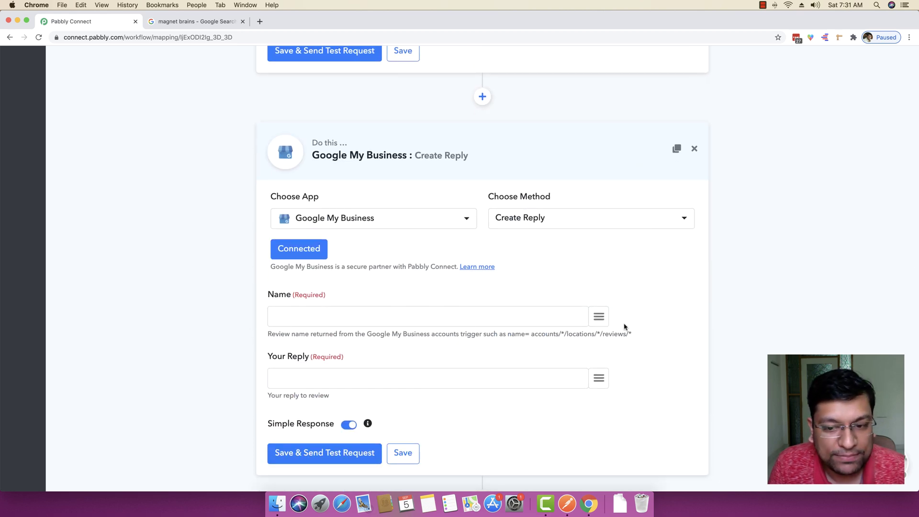
# Map the trigger's review name into the Name field
pyautogui.click(602, 316)
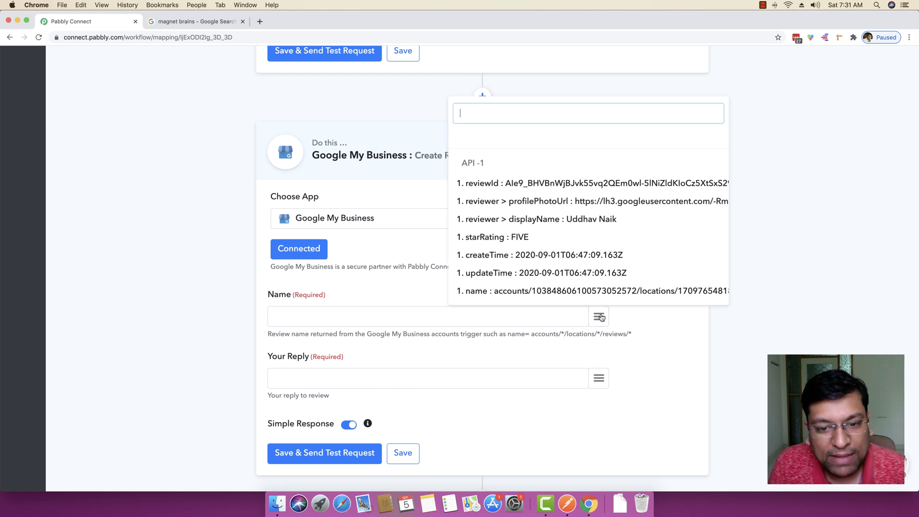
pyautogui.click(491, 293)
pyautogui.scroll(-4, 490, 291)
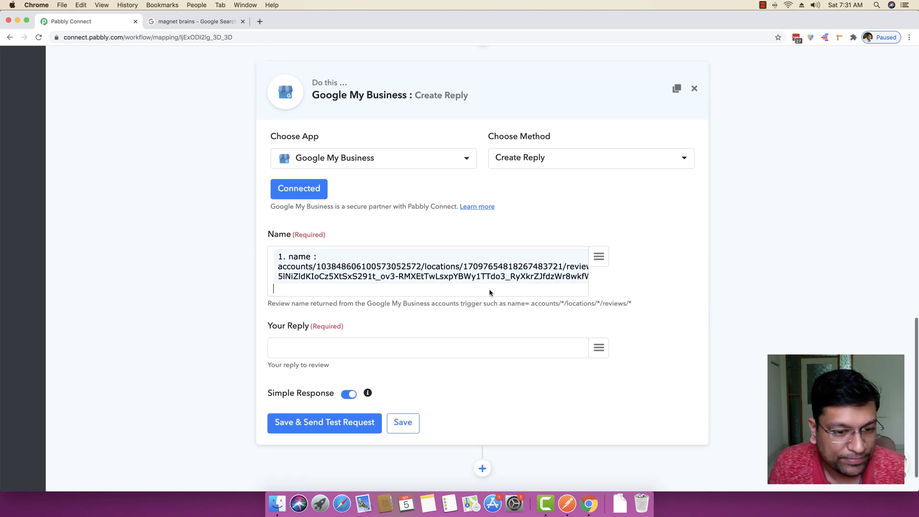
# Fill Your Reply with the reviewer's displayName, a comma, and 'Thank you for your review.'
pyautogui.click(324, 327)
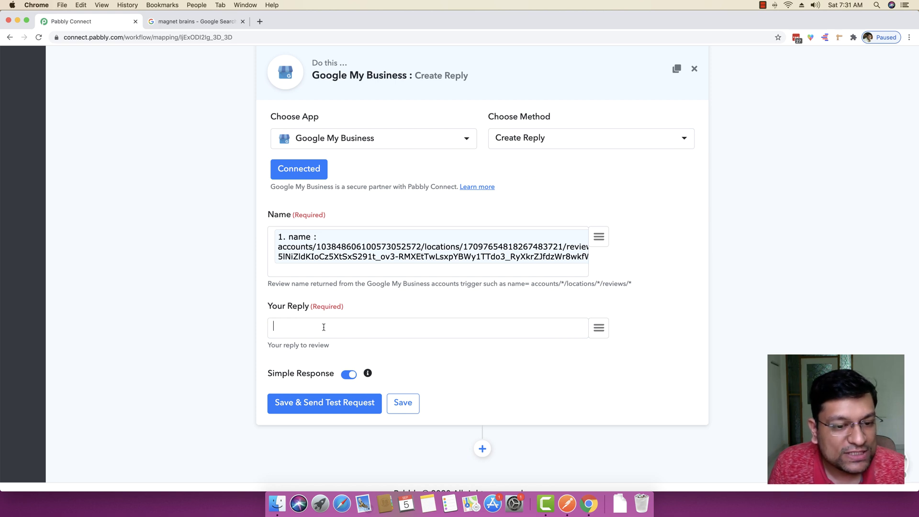
pyautogui.write('Th')
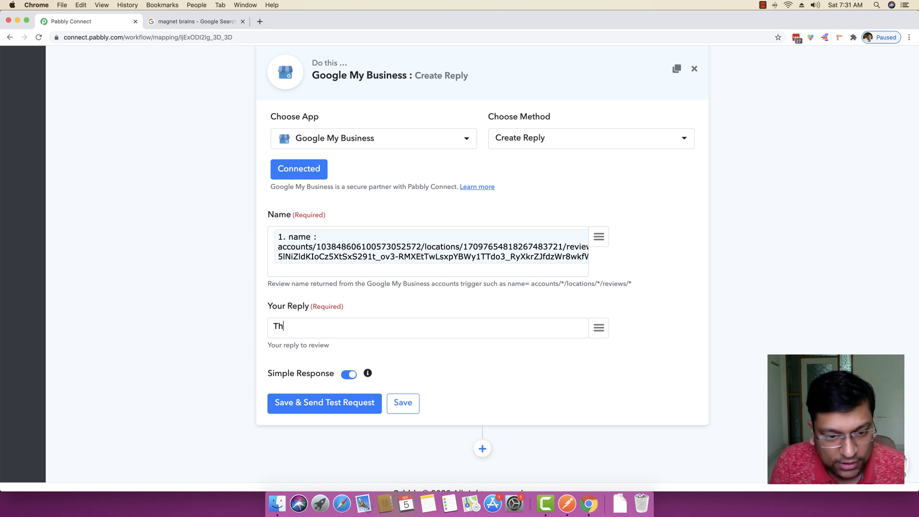
pyautogui.write('ank you for ')
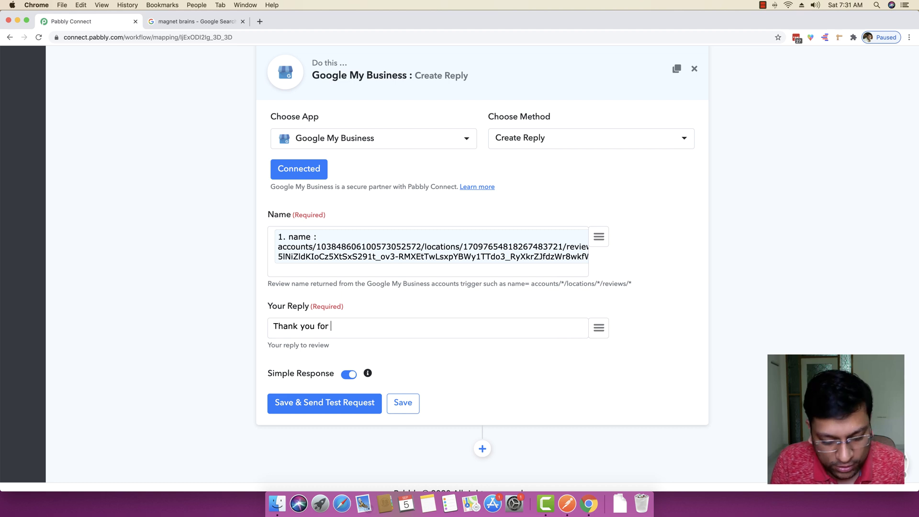
pyautogui.write('your ewv')
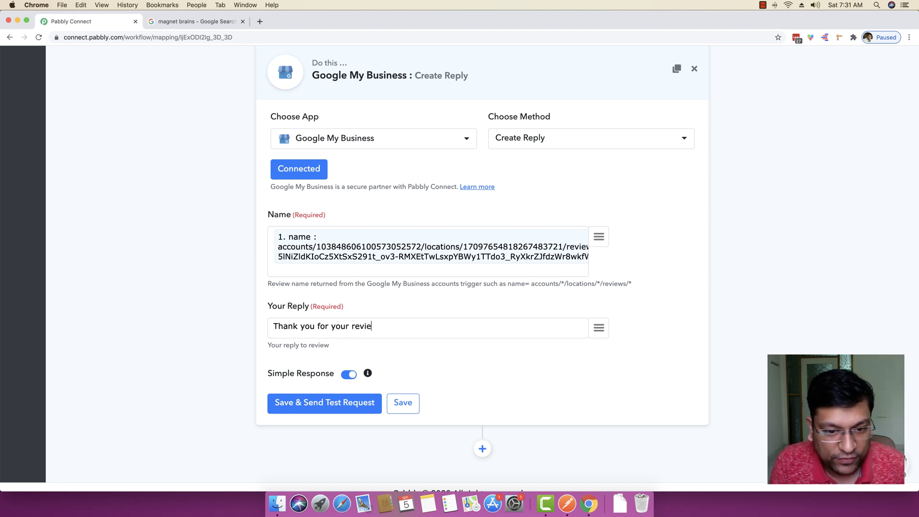
pyautogui.write('w.')
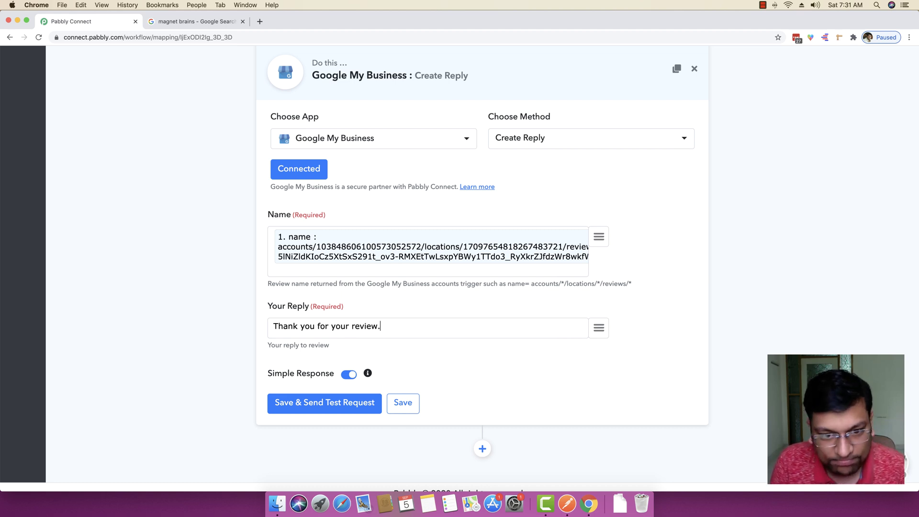
pyautogui.scroll(9, 397, 298)
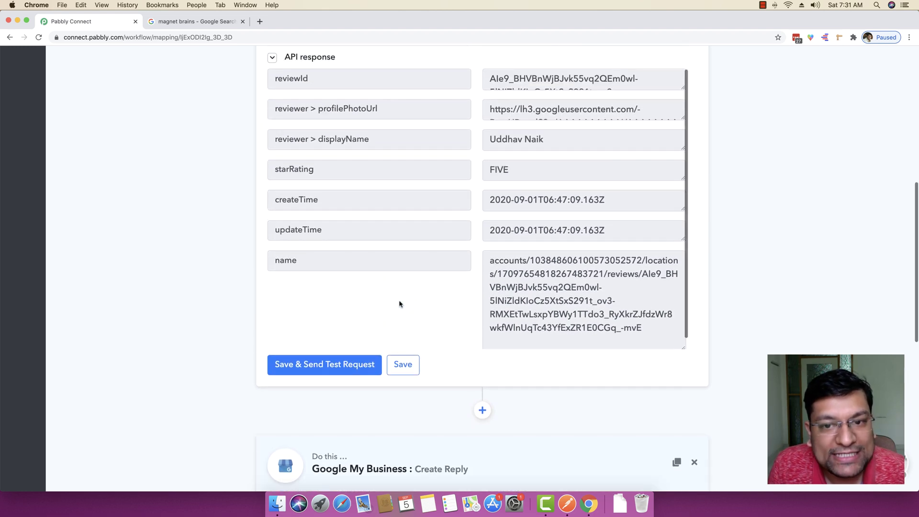
pyautogui.tripleClick(554, 171)
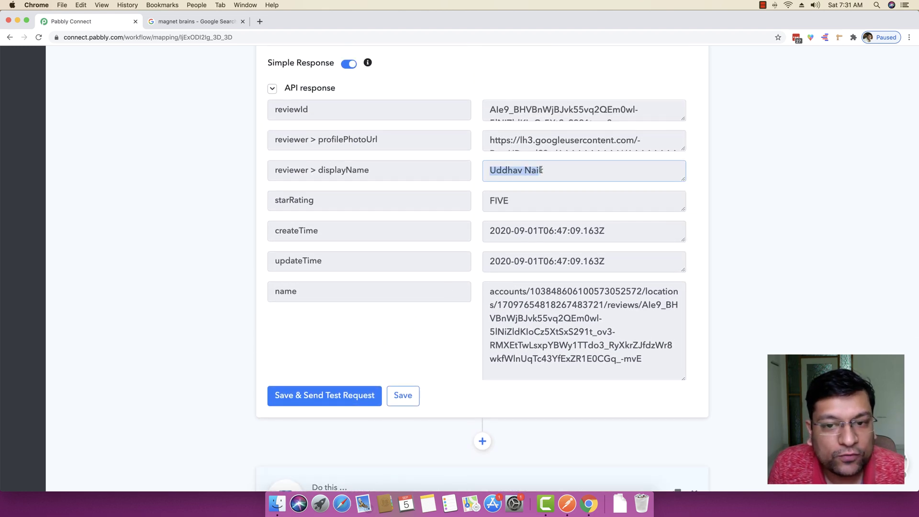
pyautogui.click(554, 171)
pyautogui.scroll(-9, 588, 223)
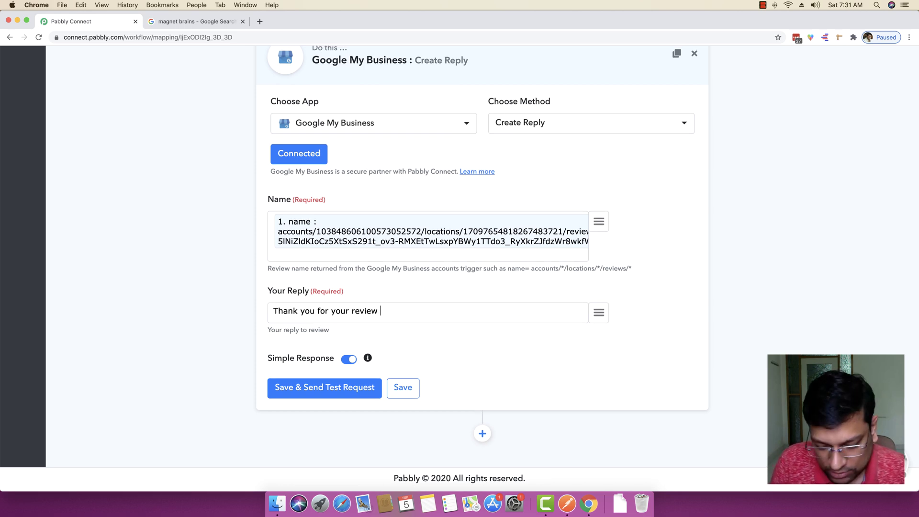
pyautogui.click(599, 312)
pyautogui.click(569, 217)
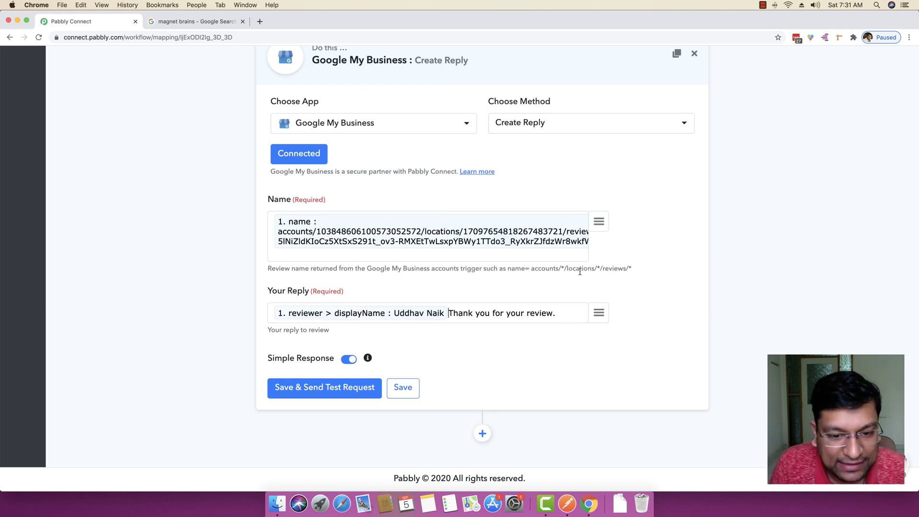
pyautogui.write(',')
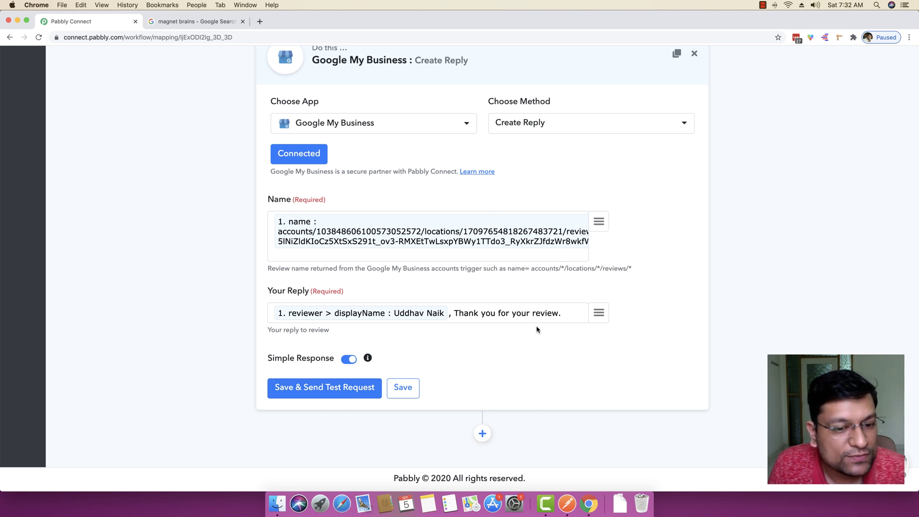
# Send a test request and check the posted thank-you comment in the API response
pyautogui.click(307, 392)
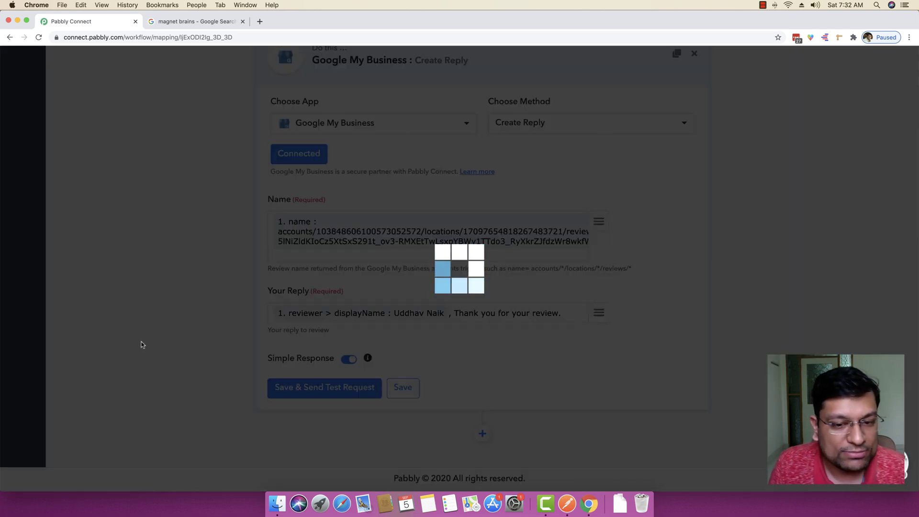
pyautogui.scroll(-2, 142, 343)
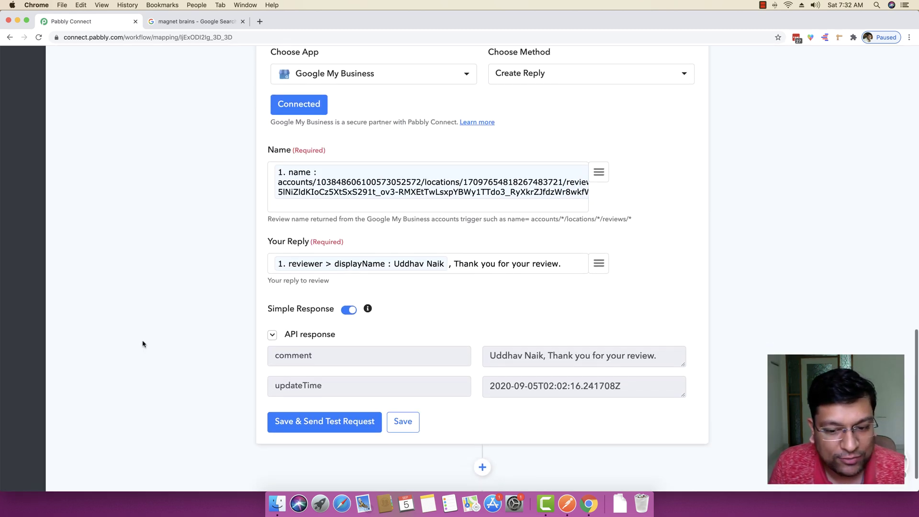
pyautogui.moveTo(321, 349); pyautogui.dragTo(272, 351)
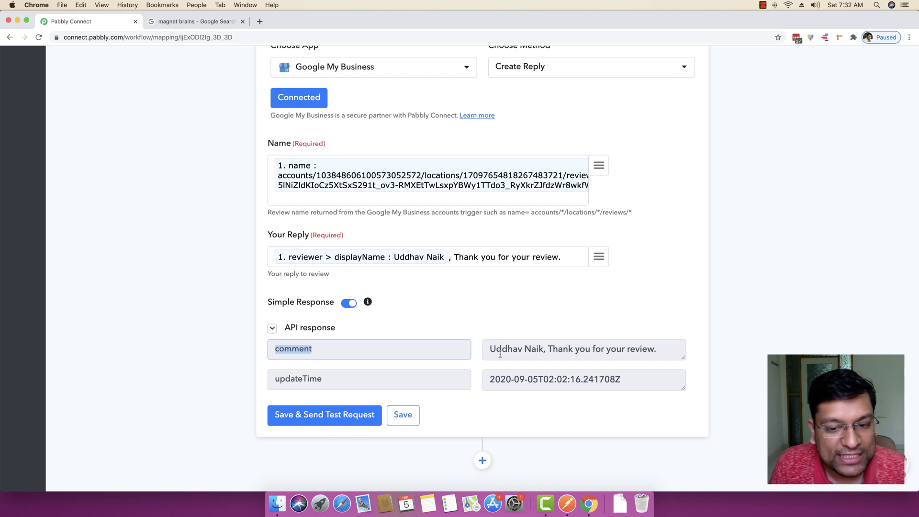
pyautogui.moveTo(488, 349); pyautogui.dragTo(438, 355)
pyautogui.click(666, 360)
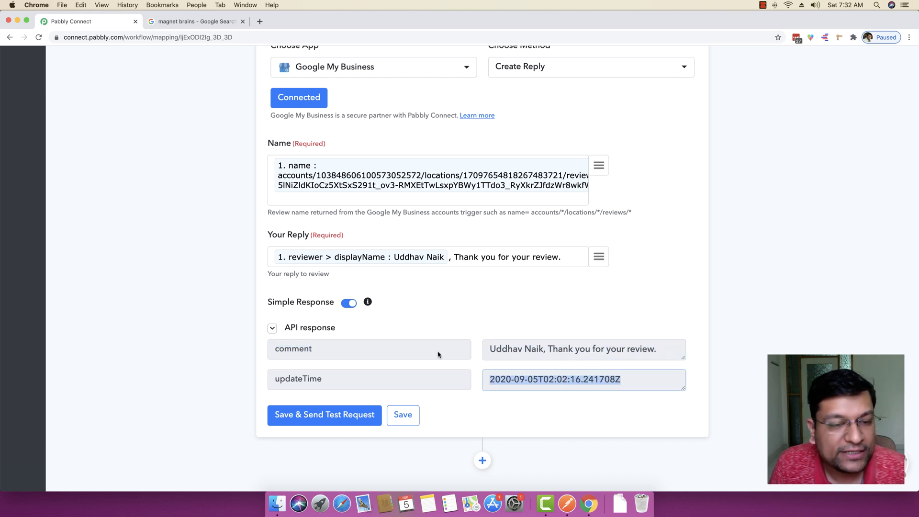
# On the Google search results tab, close the reviews dialog and reload the page
pyautogui.click(204, 21)
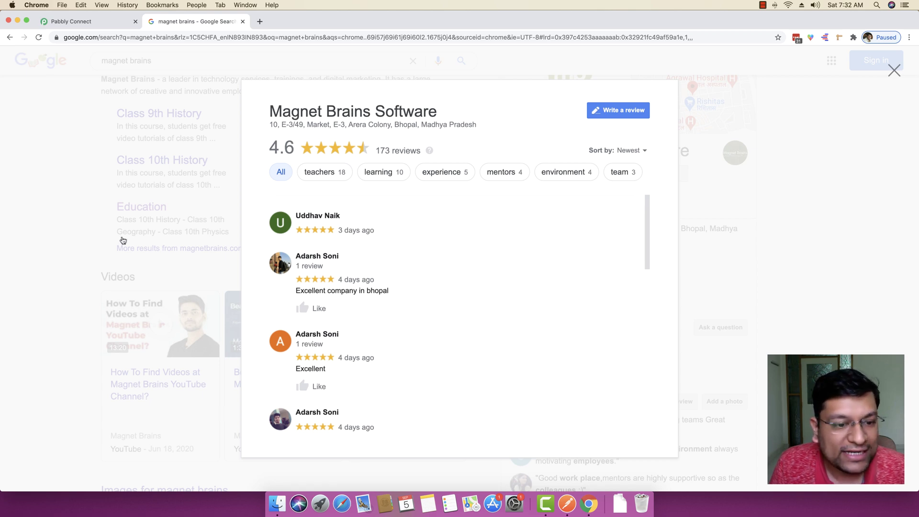
pyautogui.click(894, 70)
pyautogui.rightClick(819, 150)
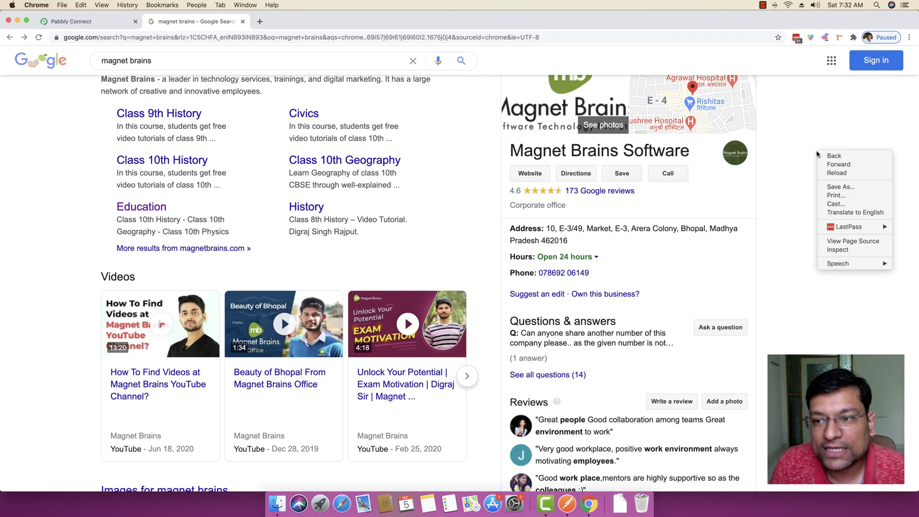
pyautogui.click(832, 176)
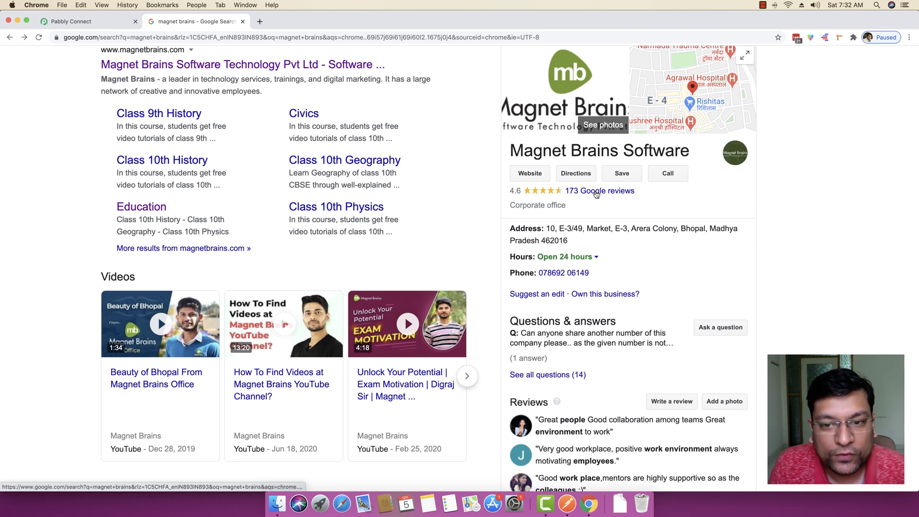
# Open the Google reviews sorted by Newest and confirm the owner's 'Thank you for your review' reply
pyautogui.click(596, 192)
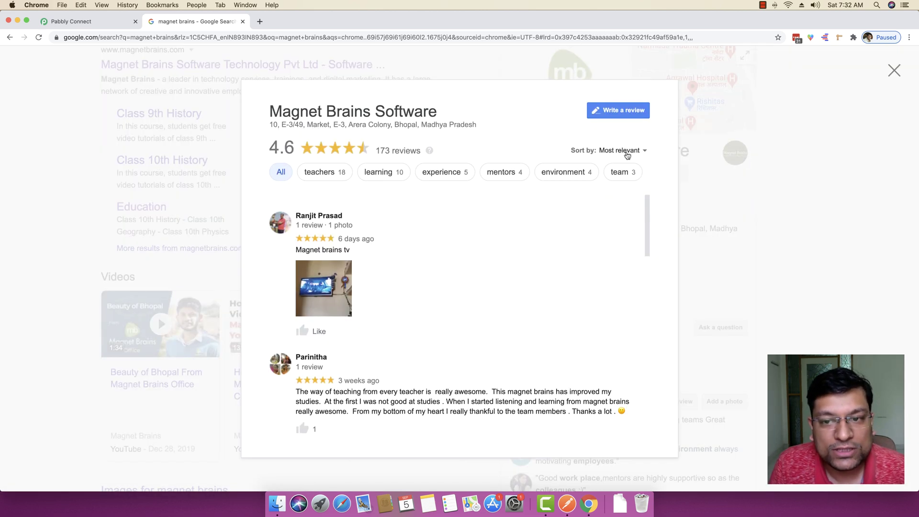
pyautogui.click(627, 151)
pyautogui.click(623, 163)
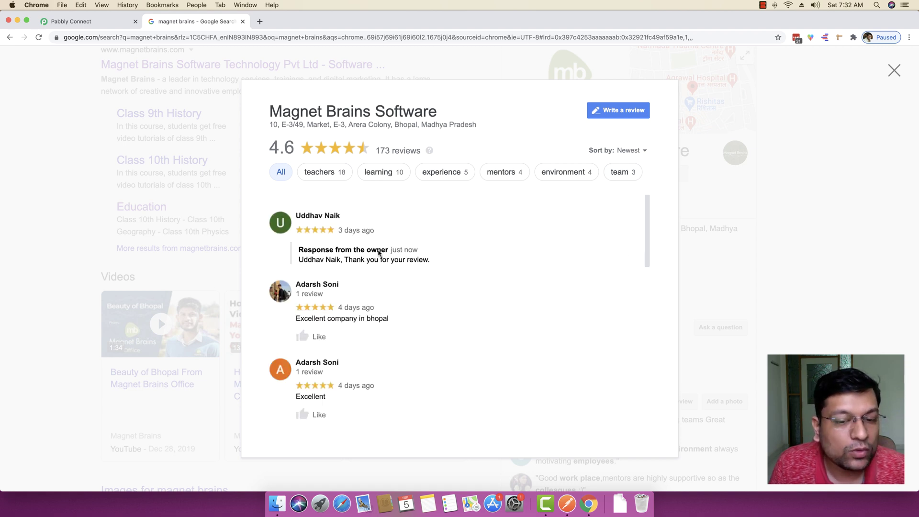
pyautogui.moveTo(299, 261); pyautogui.dragTo(415, 263)
pyautogui.click(425, 266)
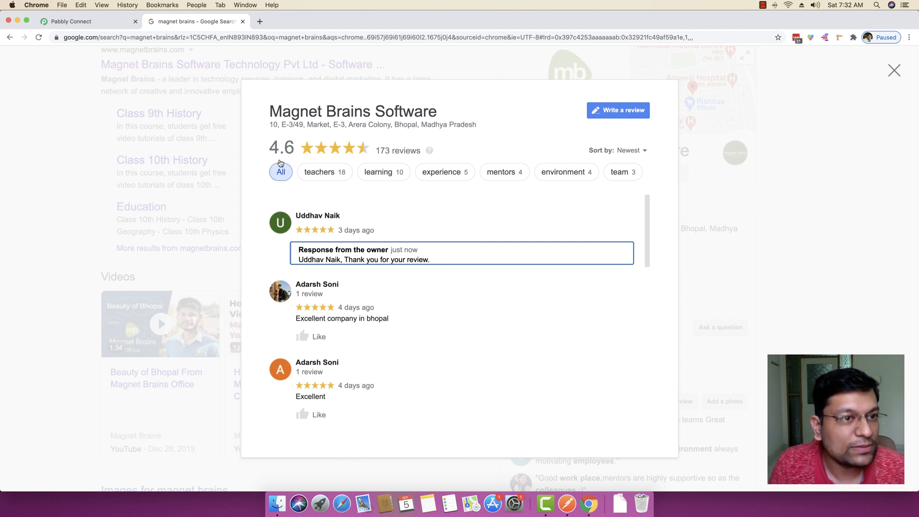
# Back in the workflow, collapse the Create Reply step and reopen the trigger step's settings
pyautogui.click(101, 23)
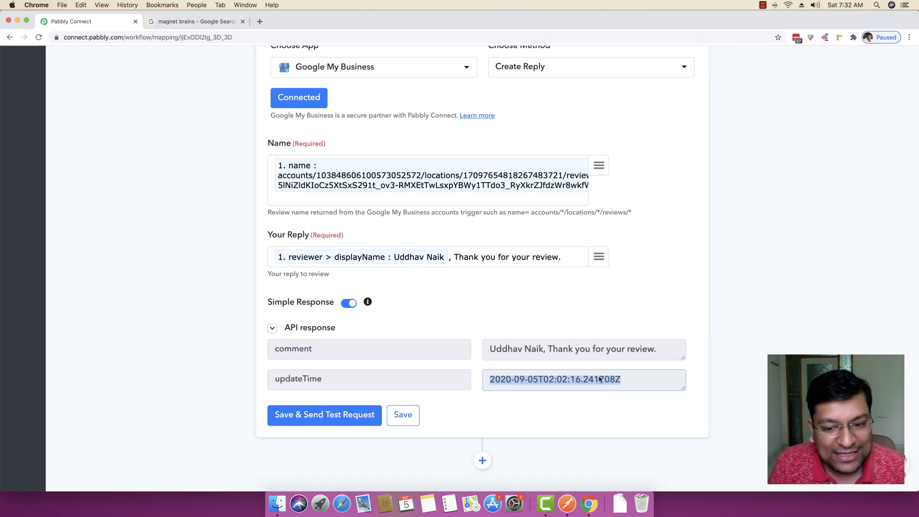
pyautogui.click(583, 433)
pyautogui.scroll(3, 741, 287)
pyautogui.scroll(5, 741, 283)
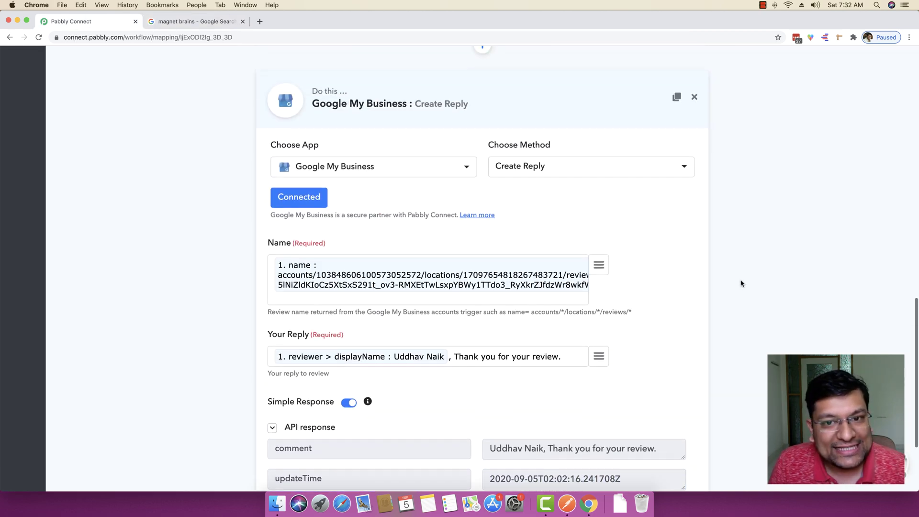
pyautogui.click(595, 312)
pyautogui.scroll(10, 597, 310)
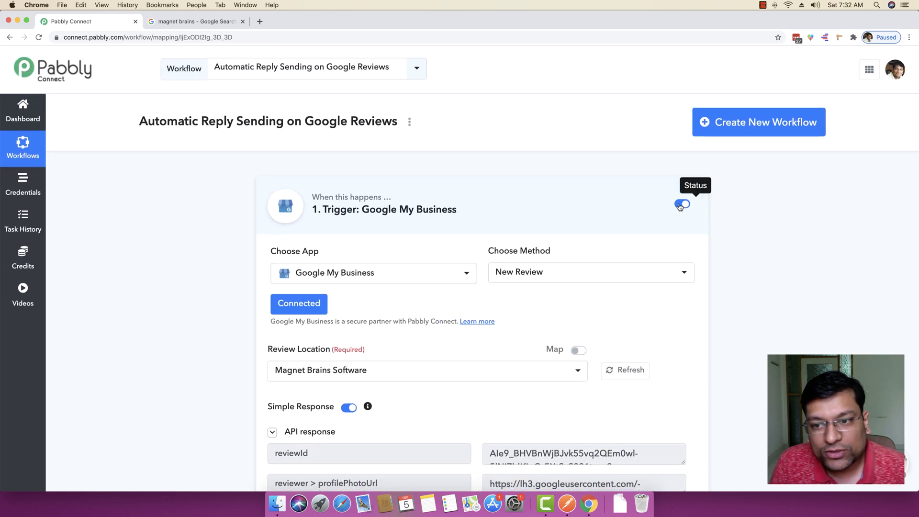
pyautogui.click(569, 203)
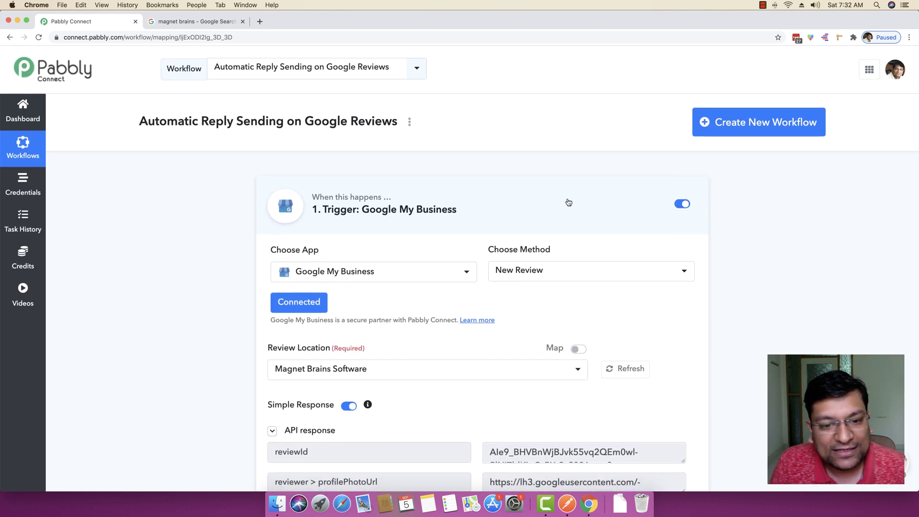
pyautogui.click(569, 203)
pyautogui.scroll(-3, 158, 259)
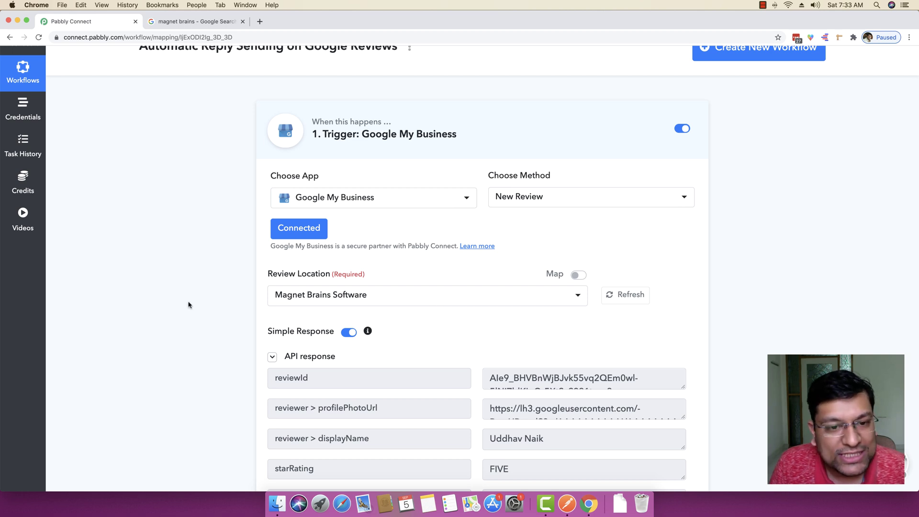
# Scroll through the trigger response, briefly expand Create Reply, then collapse both steps
pyautogui.scroll(-5, 189, 305)
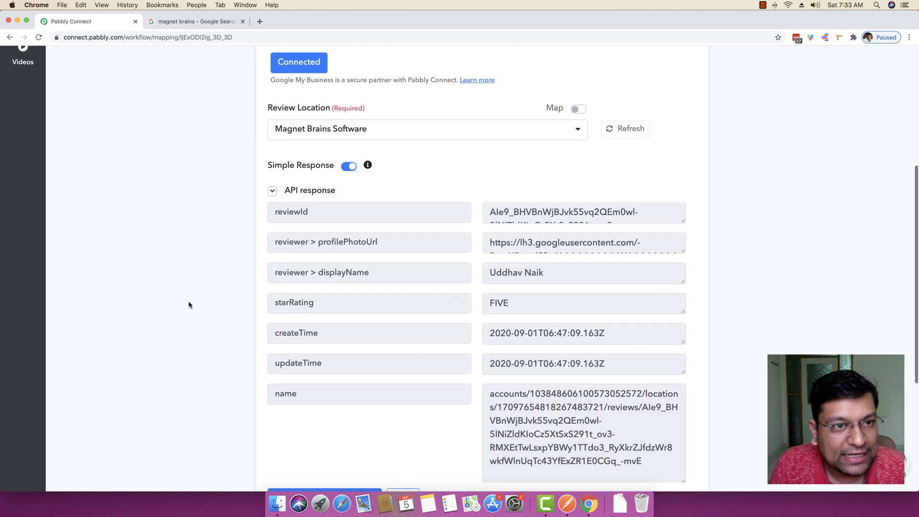
pyautogui.scroll(-1, 189, 305)
pyautogui.scroll(-3, 168, 296)
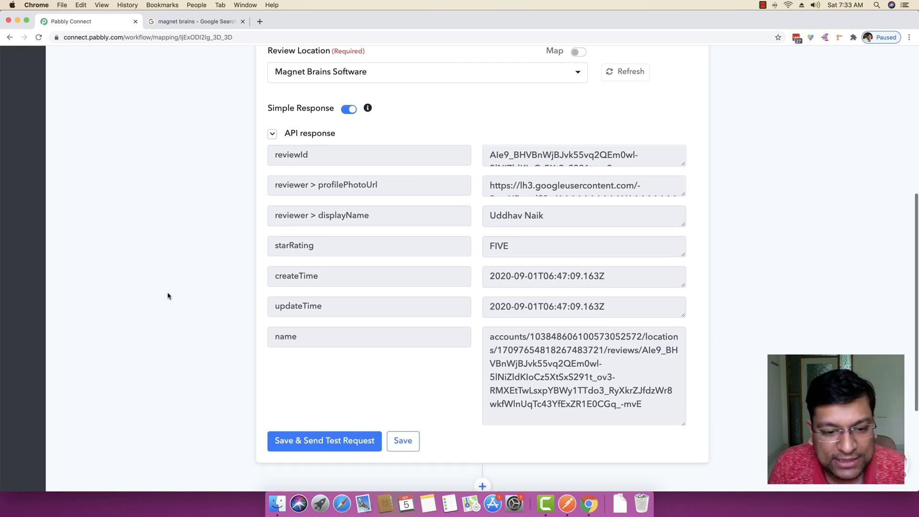
pyautogui.scroll(-1, 638, 367)
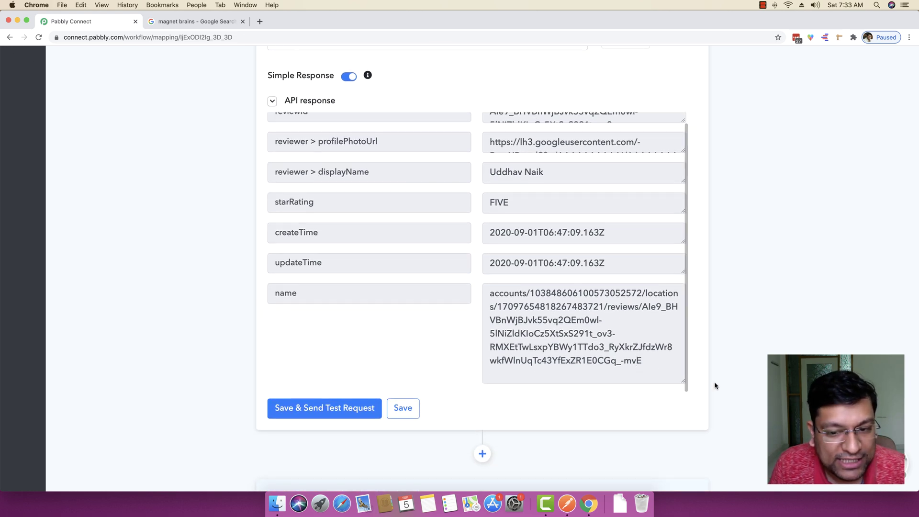
pyautogui.scroll(-4, 380, 398)
pyautogui.click(381, 398)
pyautogui.scroll(-5, 150, 349)
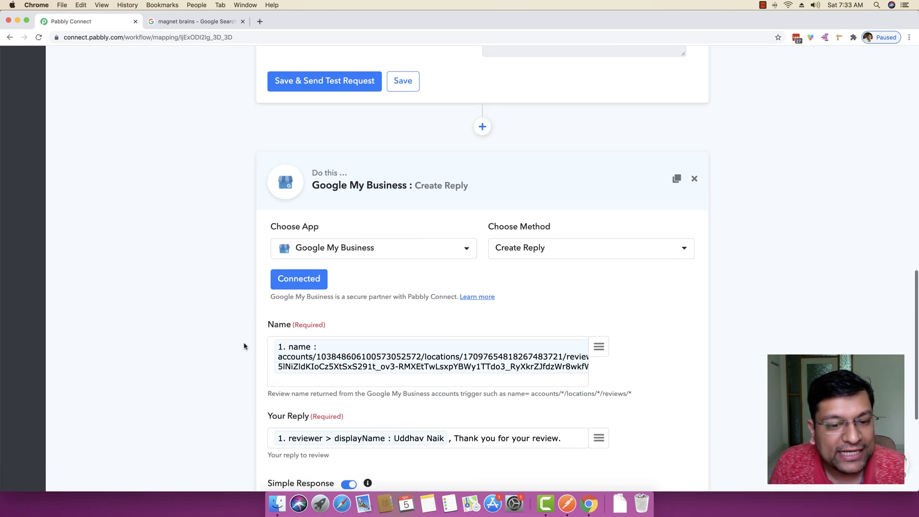
pyautogui.scroll(-3, 617, 331)
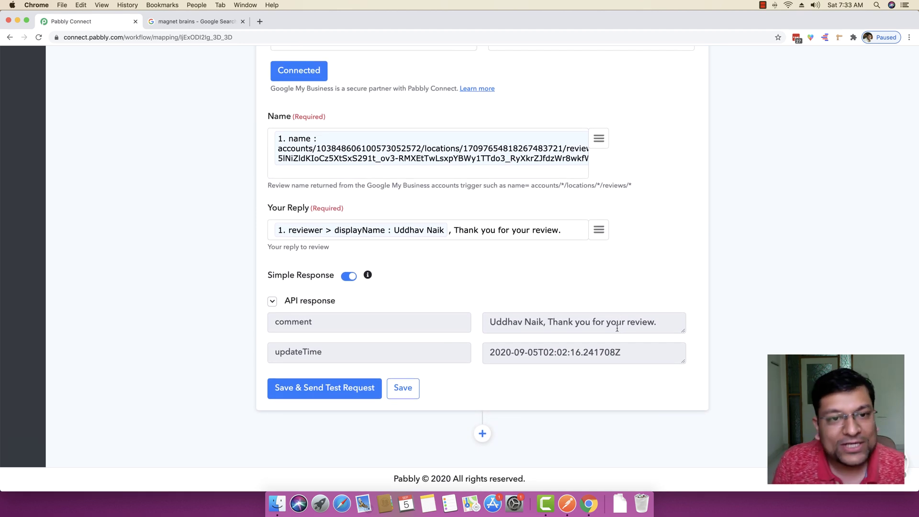
pyautogui.scroll(9, 617, 329)
pyautogui.click(303, 219)
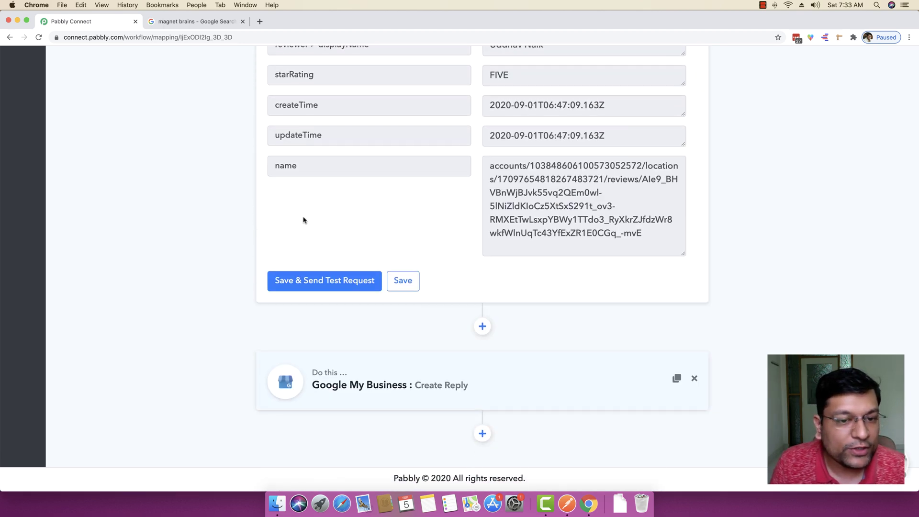
pyautogui.scroll(10, 216, 263)
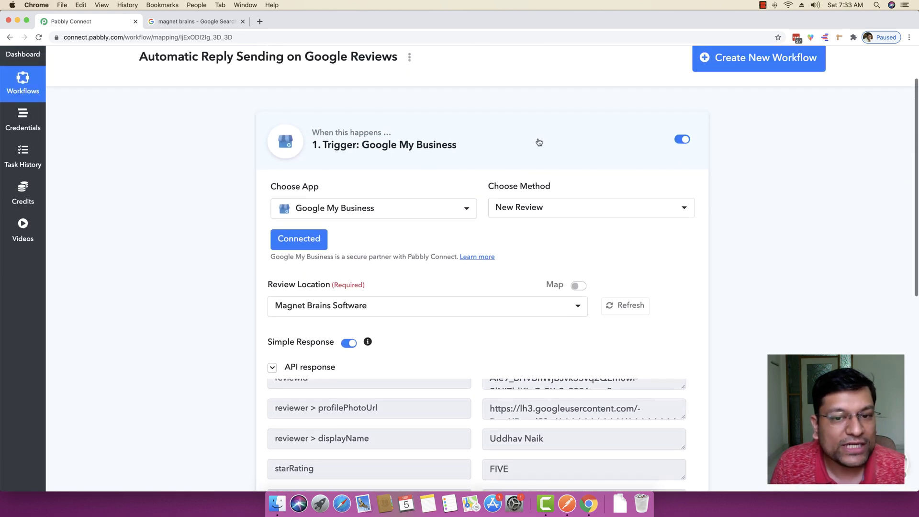
pyautogui.click(539, 142)
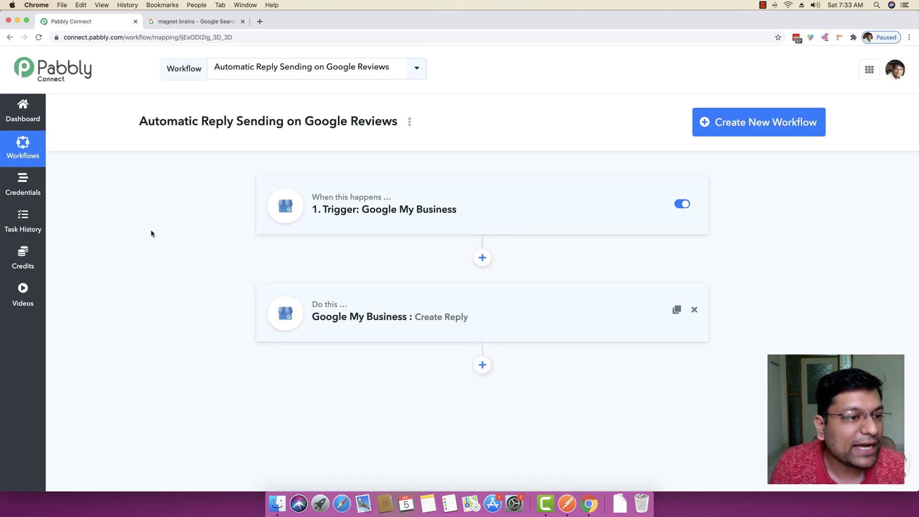